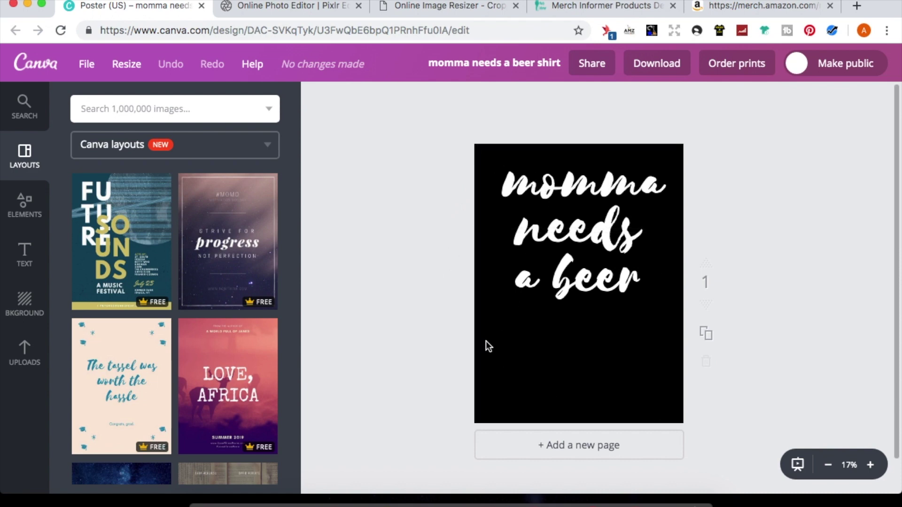
- Check the poster design's dimensions and select the "momma" text for editing
{"action": "left_click", "coordinate": [87, 65]}
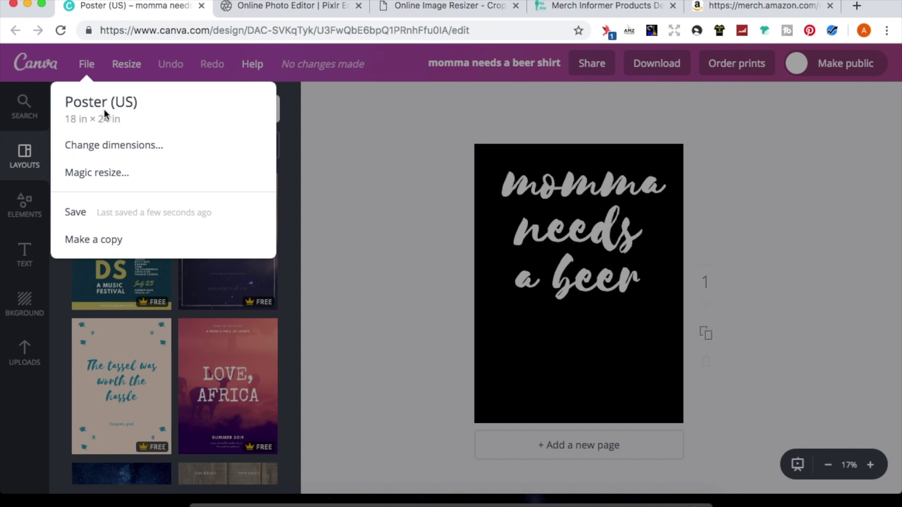
{"action": "left_click", "coordinate": [419, 212]}
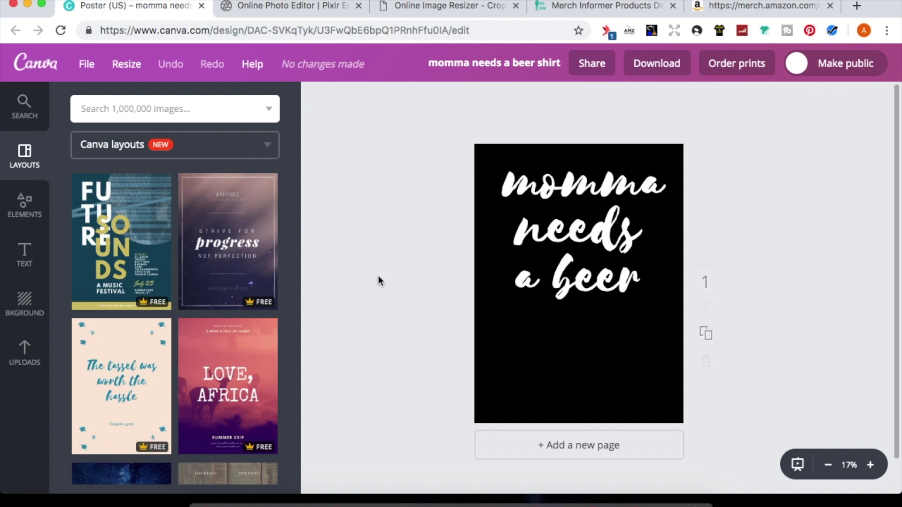
{"action": "double_click", "coordinate": [580, 183]}
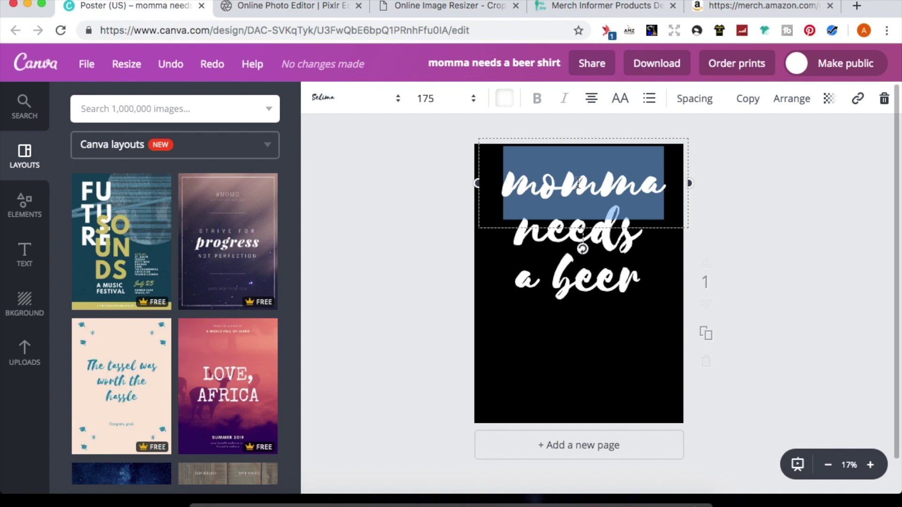
- Browse the free photo elements and search the image library for "beer"
{"action": "left_click", "coordinate": [29, 211]}
{"action": "left_click", "coordinate": [99, 175]}
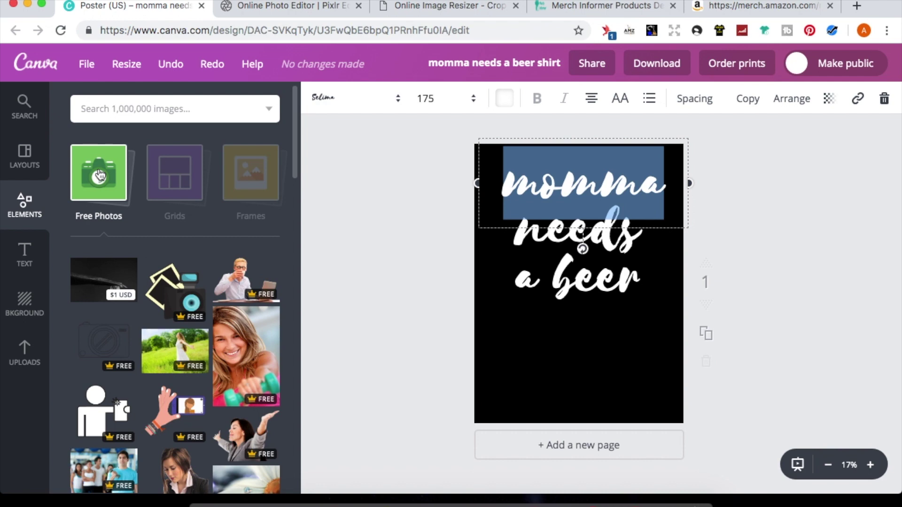
{"action": "left_click", "coordinate": [130, 109]}
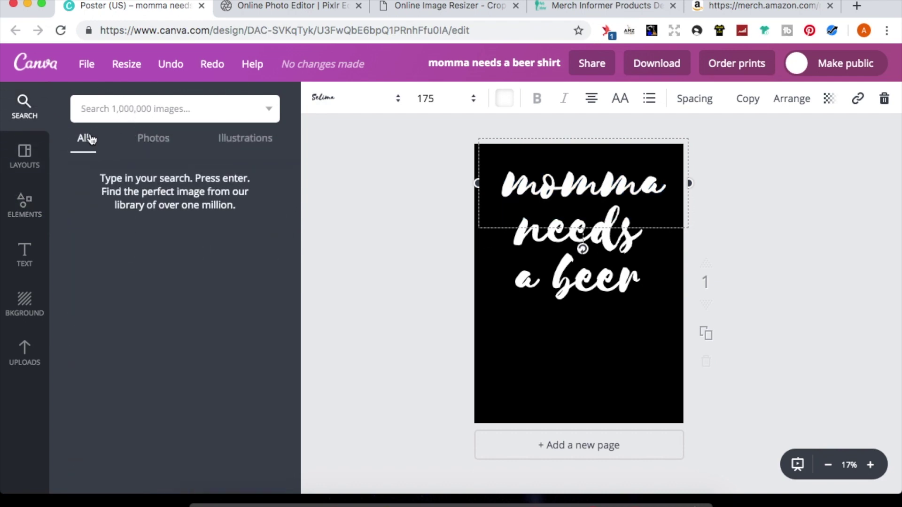
{"action": "type", "text": "beer"}
{"action": "key", "text": "Return"}
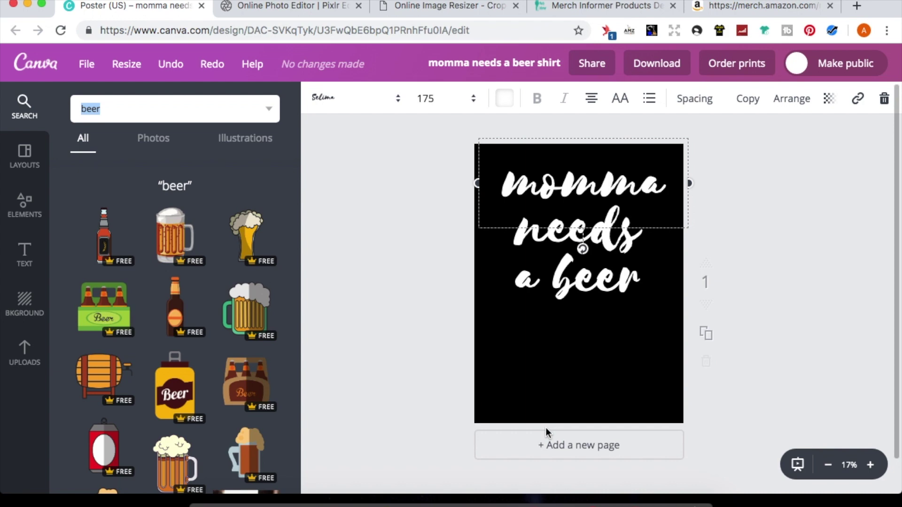
- Look through the text options and the fonts available for the "momma" text
{"action": "left_click", "coordinate": [13, 258]}
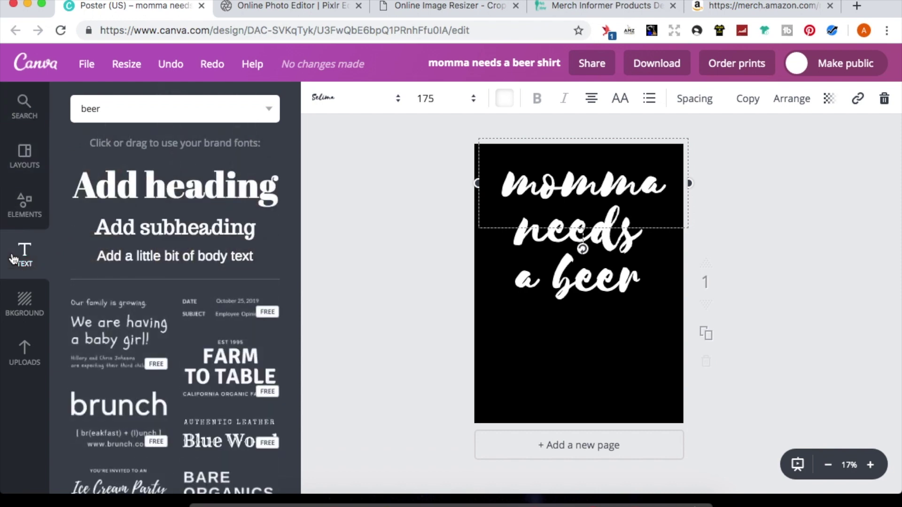
{"action": "left_click", "coordinate": [397, 98]}
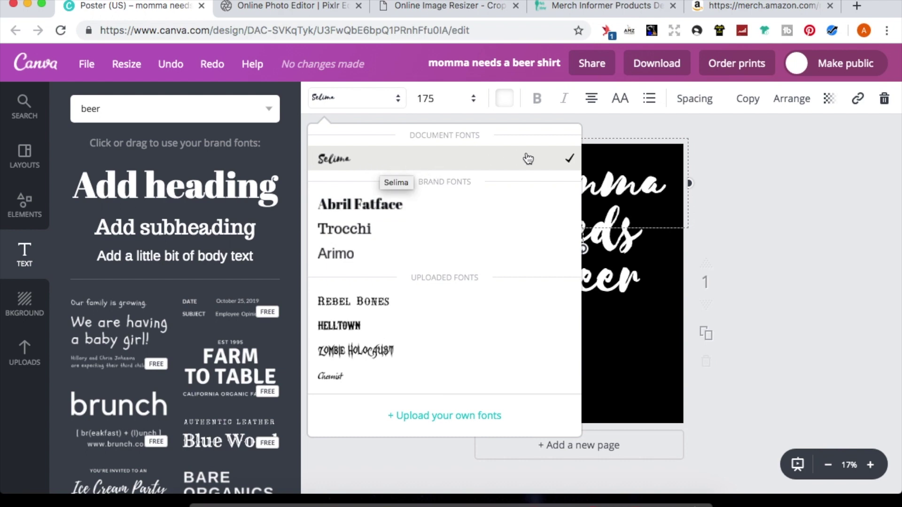
{"action": "left_click", "coordinate": [754, 227]}
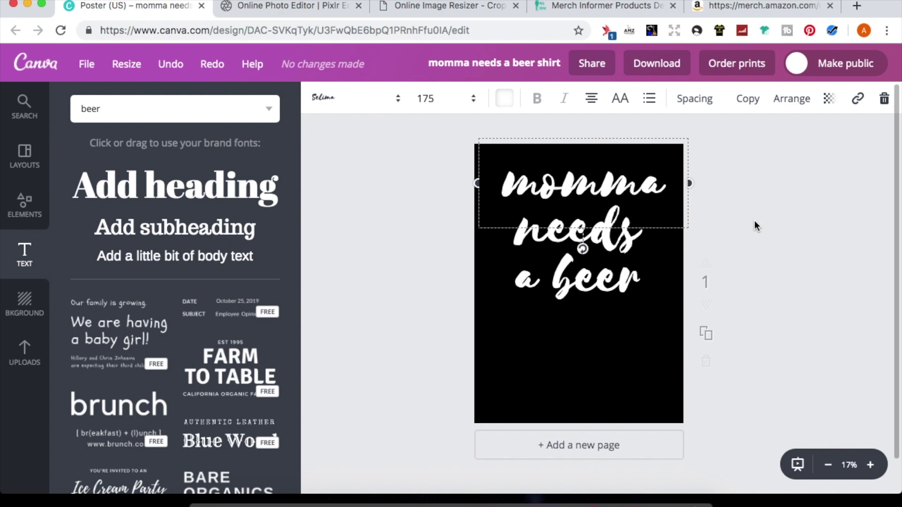
- Replace the poster's first text line by retyping it as "momma"
{"action": "left_click", "coordinate": [648, 184]}
{"action": "left_click_drag", "start_coordinate": [664, 186], "coordinate": [507, 178]}
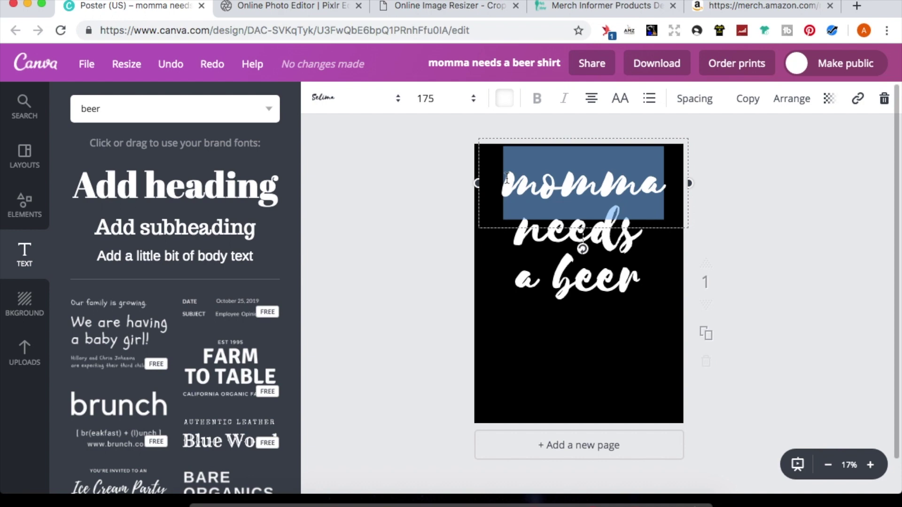
{"action": "type", "text": "momma"}
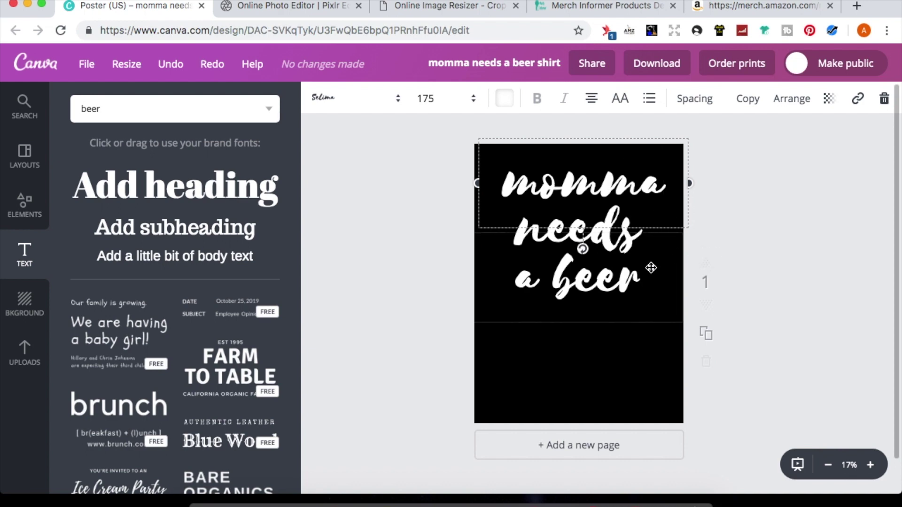
{"action": "left_click", "coordinate": [445, 306]}
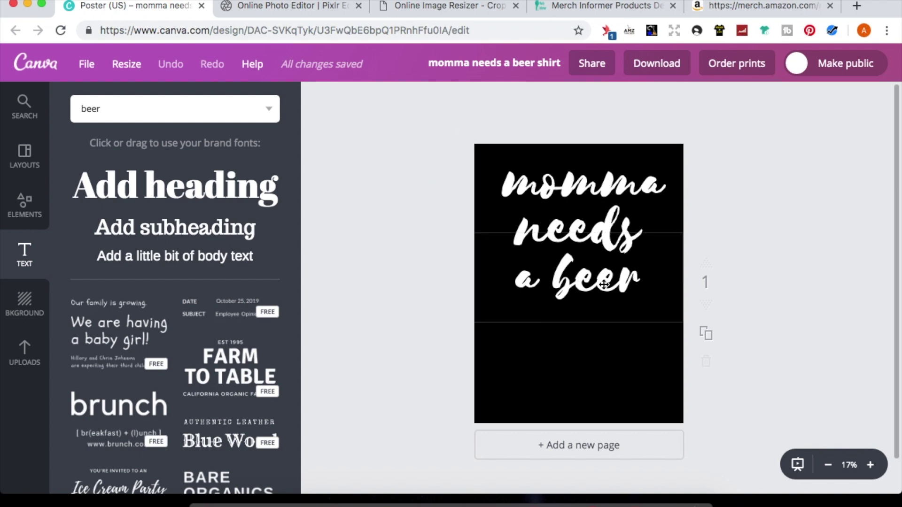
- Choose PNG as the poster's download file type and dismiss the download options
{"action": "left_click", "coordinate": [657, 69]}
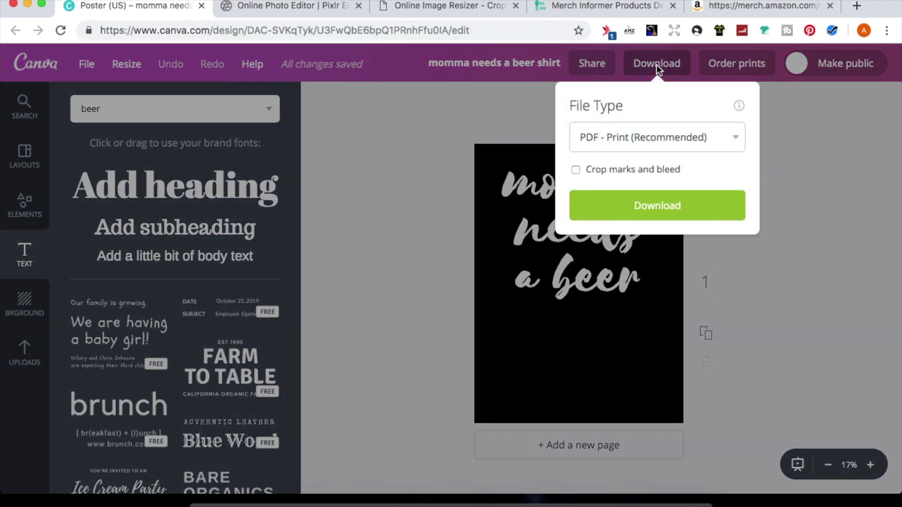
{"action": "left_click", "coordinate": [669, 148]}
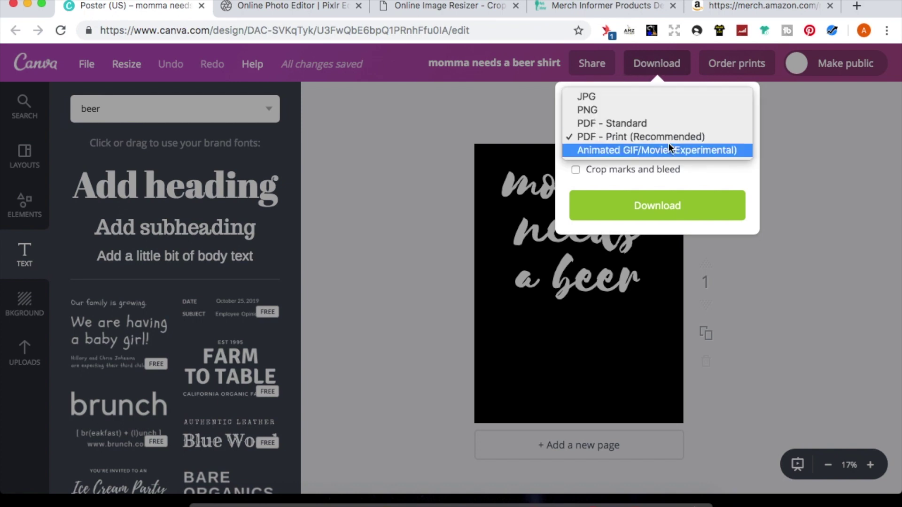
{"action": "left_click", "coordinate": [633, 110]}
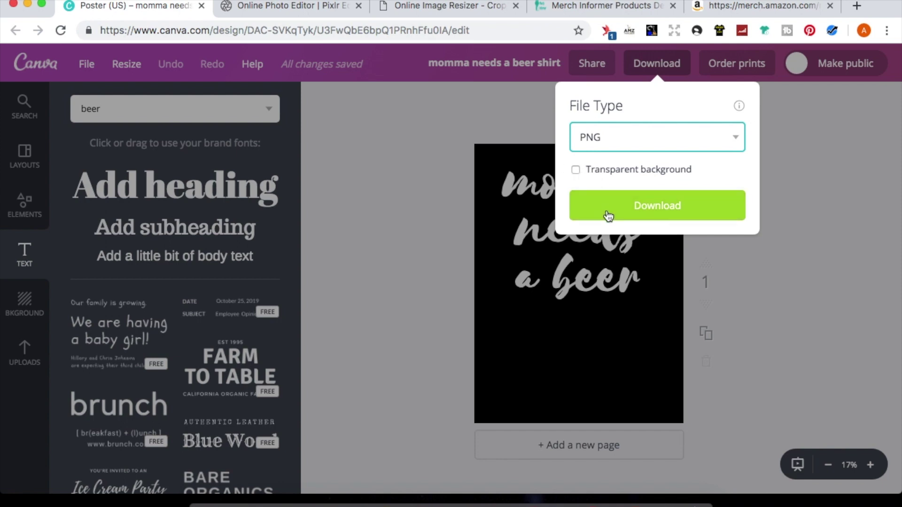
{"action": "left_click", "coordinate": [804, 233]}
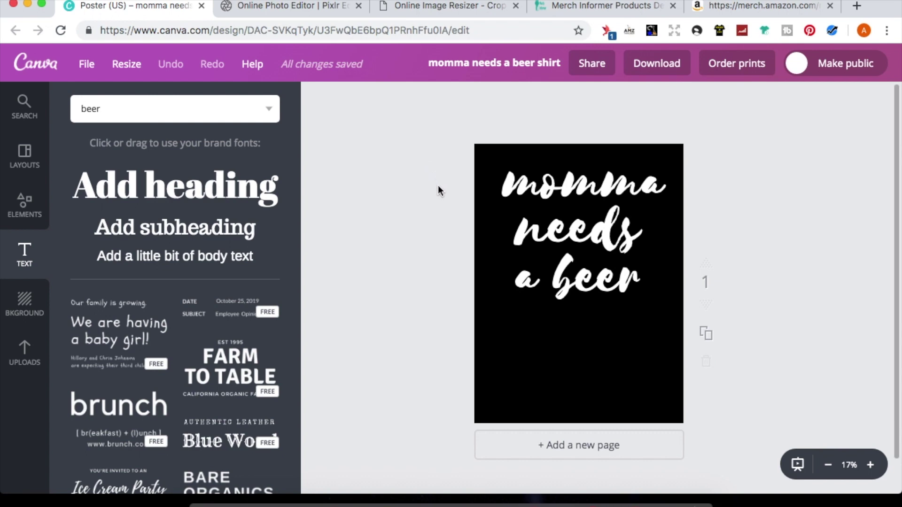
- Switch to Pixlr Editor and open "momma needs a beer shirt (1).png" from the Downloads folder
{"action": "left_click", "coordinate": [311, 7]}
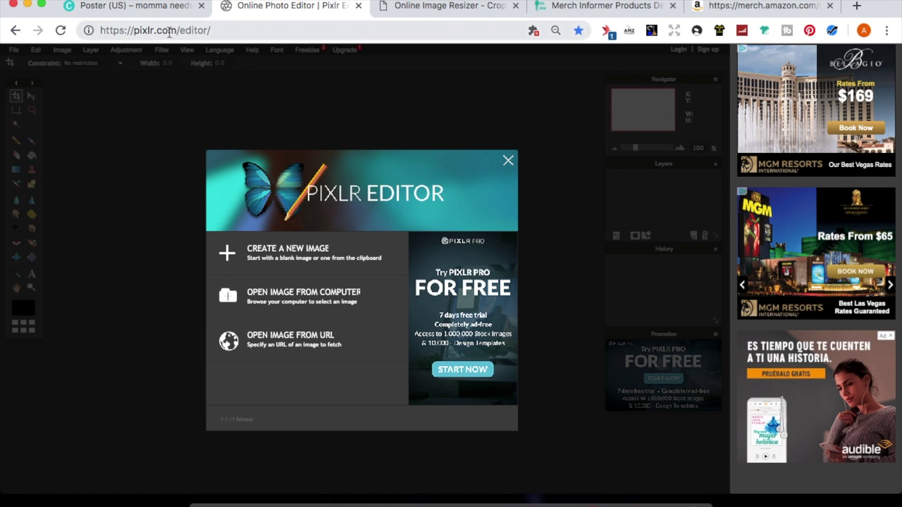
{"action": "left_click", "coordinate": [280, 297]}
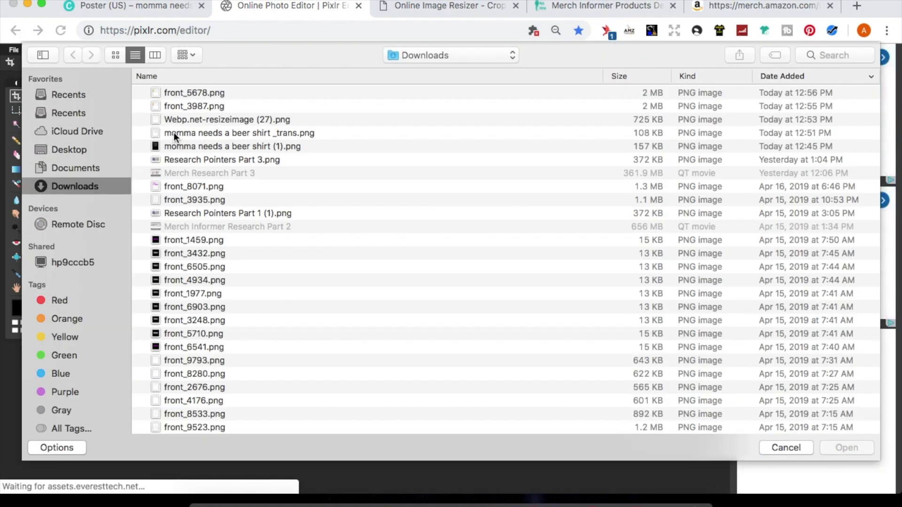
{"action": "left_click", "coordinate": [173, 146]}
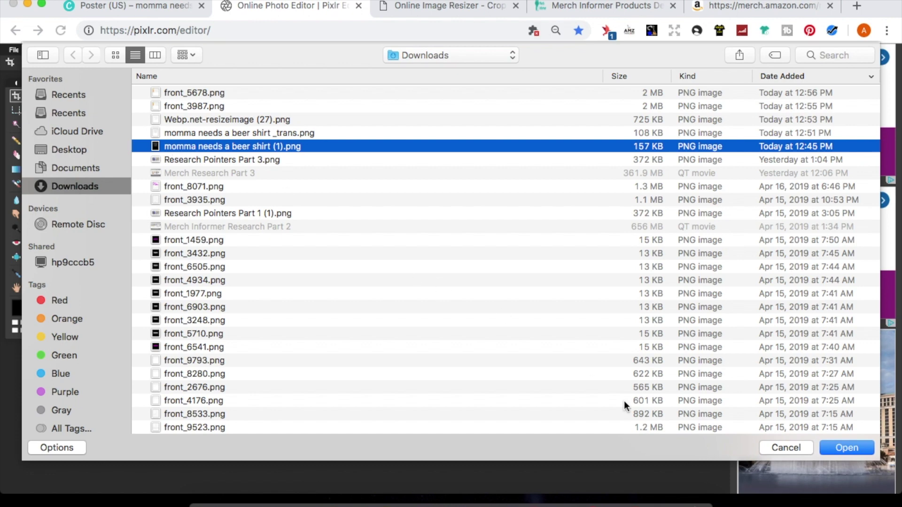
{"action": "left_click", "coordinate": [846, 447]}
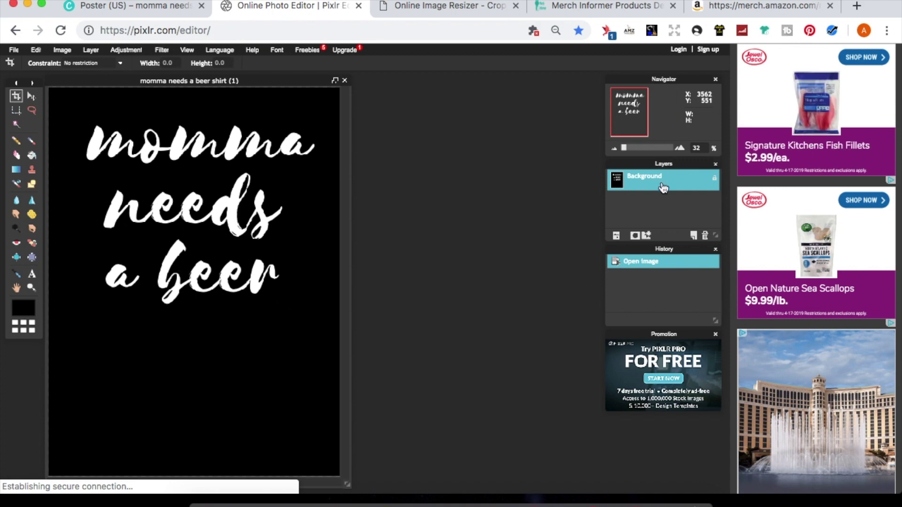
- Unlock the background layer and clear the black area around the lettering using the Wand tool
{"action": "double_click", "coordinate": [713, 179]}
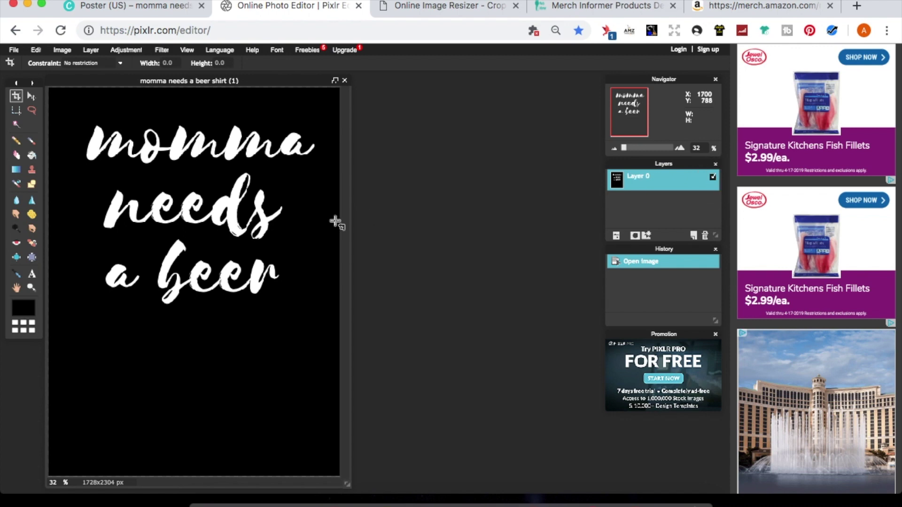
{"action": "left_click", "coordinate": [16, 126]}
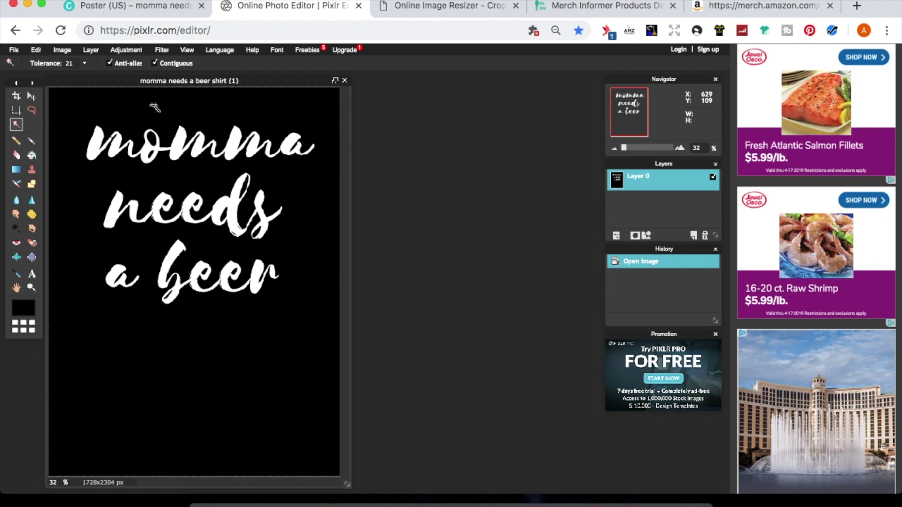
{"action": "left_click", "coordinate": [155, 108]}
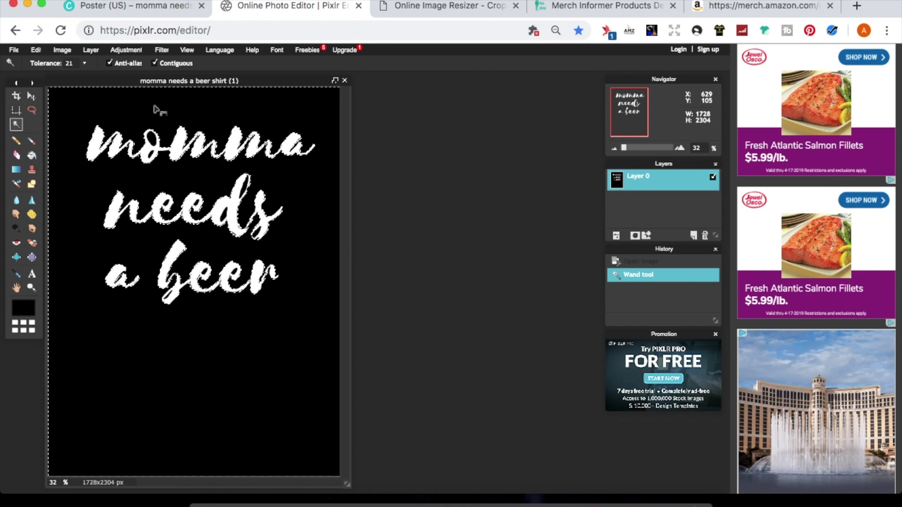
{"action": "key", "text": "Delete"}
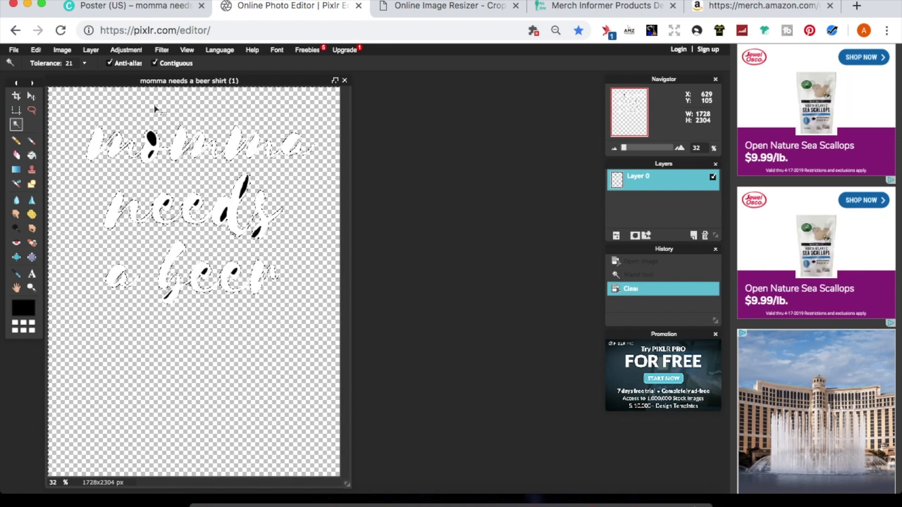
- Clear the two black areas enclosed by the letter "o" in "momma"
{"action": "left_click", "coordinate": [151, 138]}
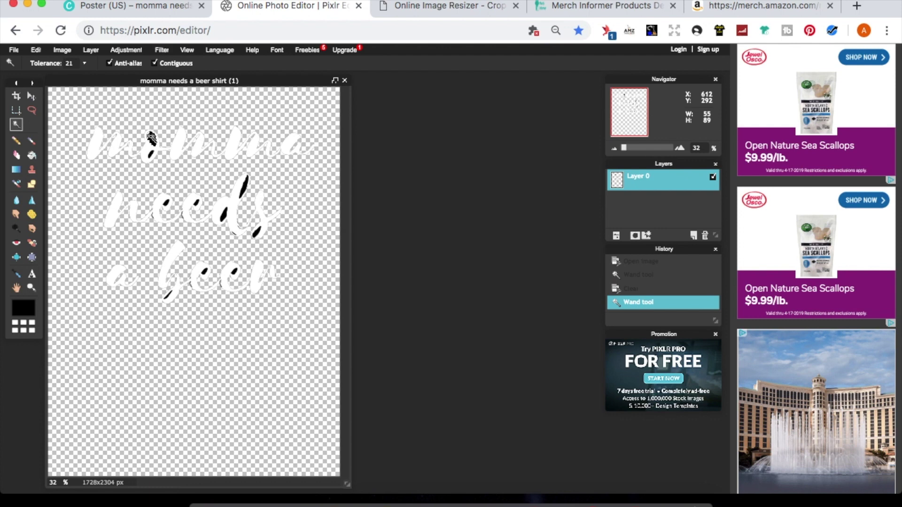
{"action": "key", "text": "Delete"}
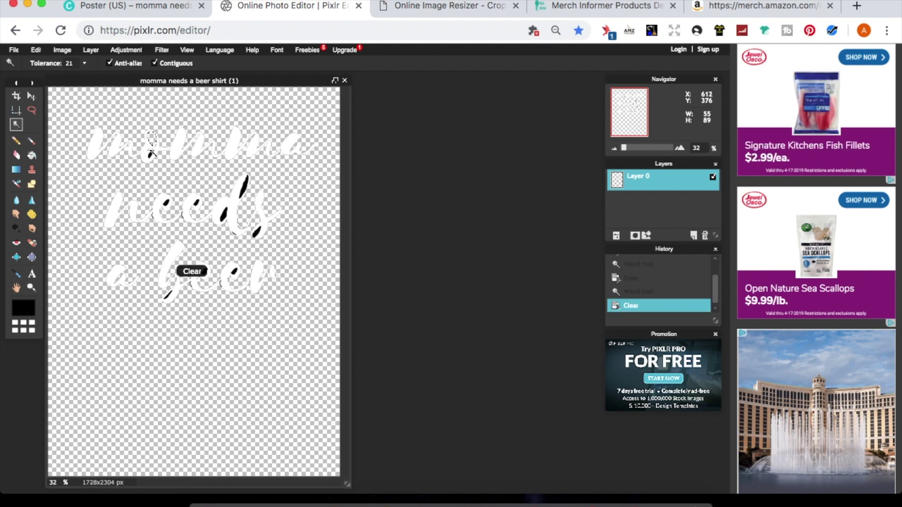
{"action": "left_click", "coordinate": [150, 155]}
{"action": "key", "text": "Delete"}
- Clear the black areas enclosed by the "d", the "s" and both "e" letters in "needs"
{"action": "left_click", "coordinate": [244, 187]}
{"action": "key", "text": "Delete"}
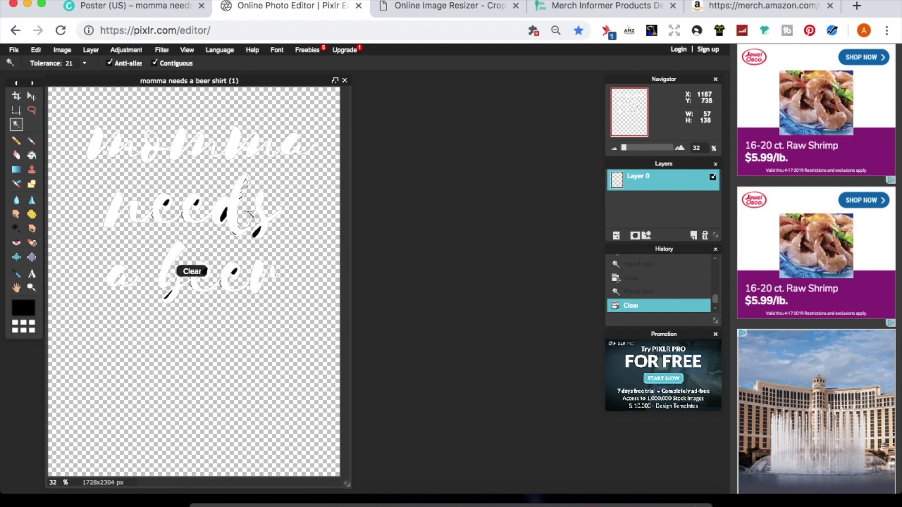
{"action": "left_click", "coordinate": [256, 232]}
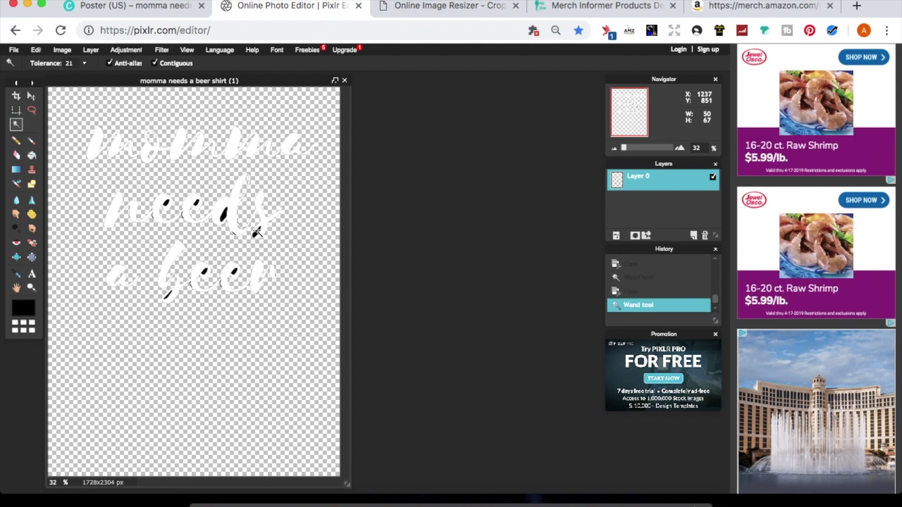
{"action": "key", "text": "Delete"}
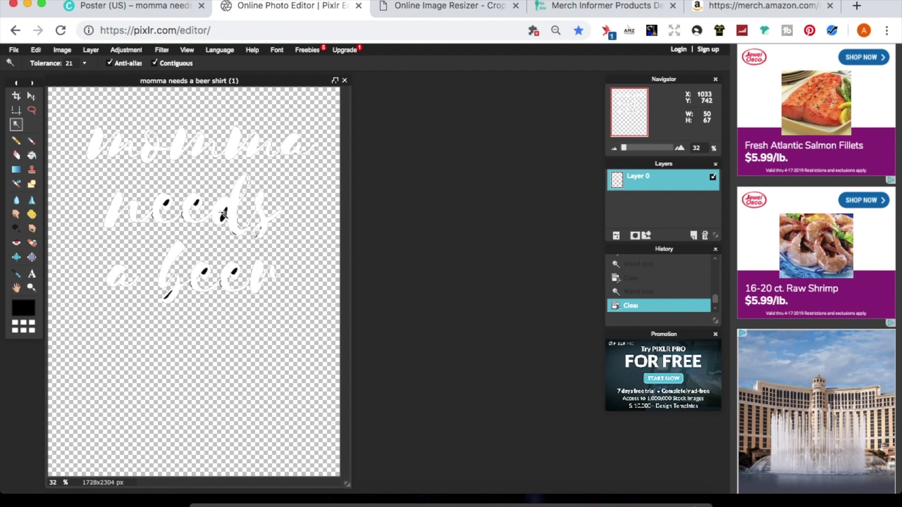
{"action": "left_click", "coordinate": [224, 214]}
{"action": "key", "text": "Delete"}
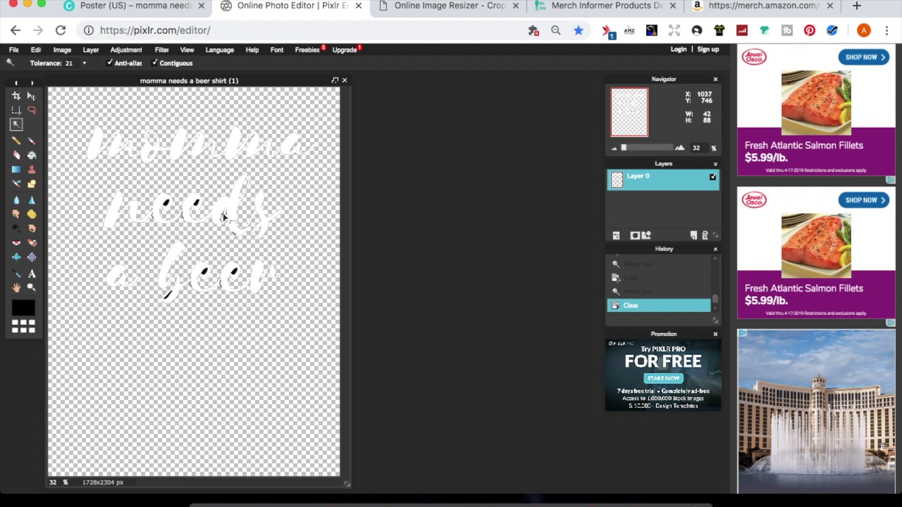
{"action": "left_click", "coordinate": [197, 203]}
{"action": "key", "text": "Delete"}
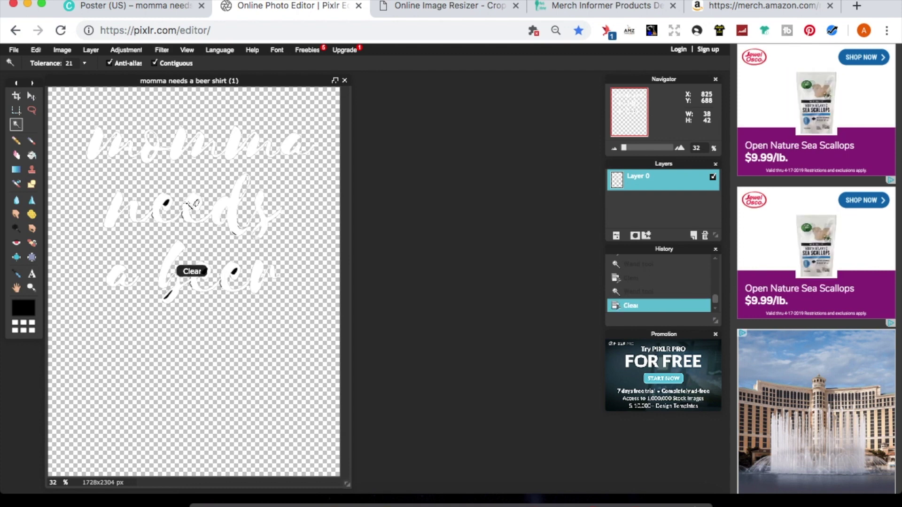
{"action": "left_click", "coordinate": [167, 204]}
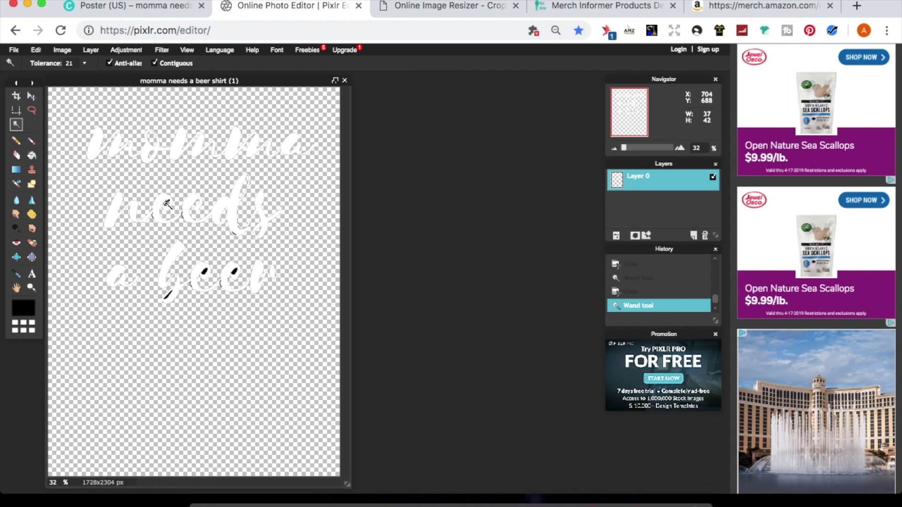
{"action": "key", "text": "Delete"}
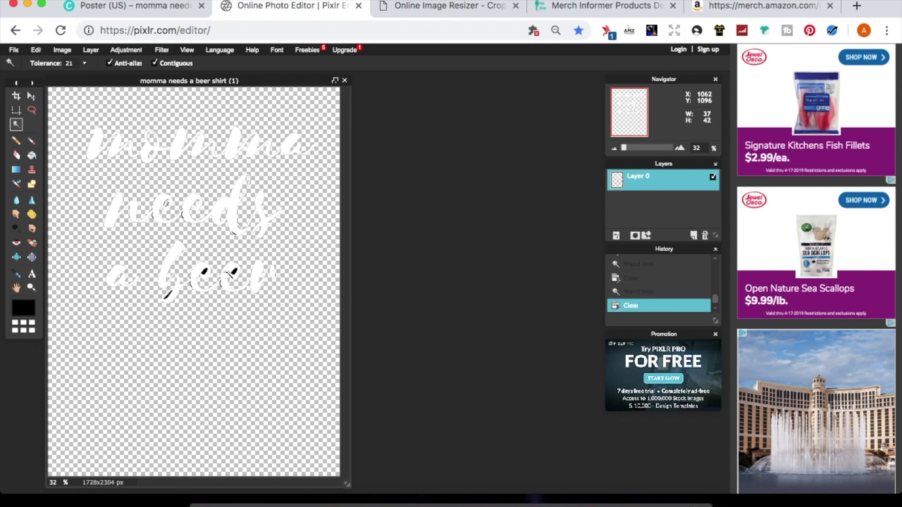
- Clear the black areas enclosed by the two "e" letters in "beer"
{"action": "left_click", "coordinate": [232, 273]}
{"action": "key", "text": "Delete"}
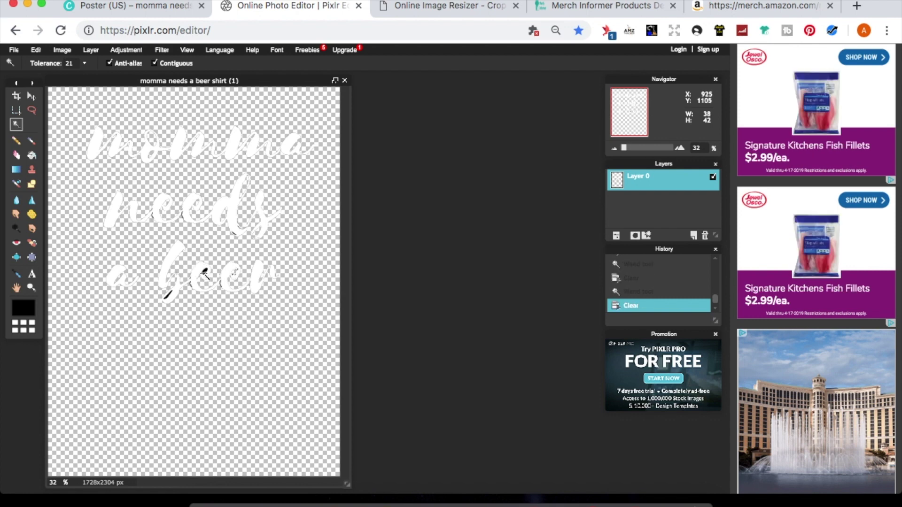
{"action": "left_click", "coordinate": [205, 272]}
{"action": "key", "text": "Delete"}
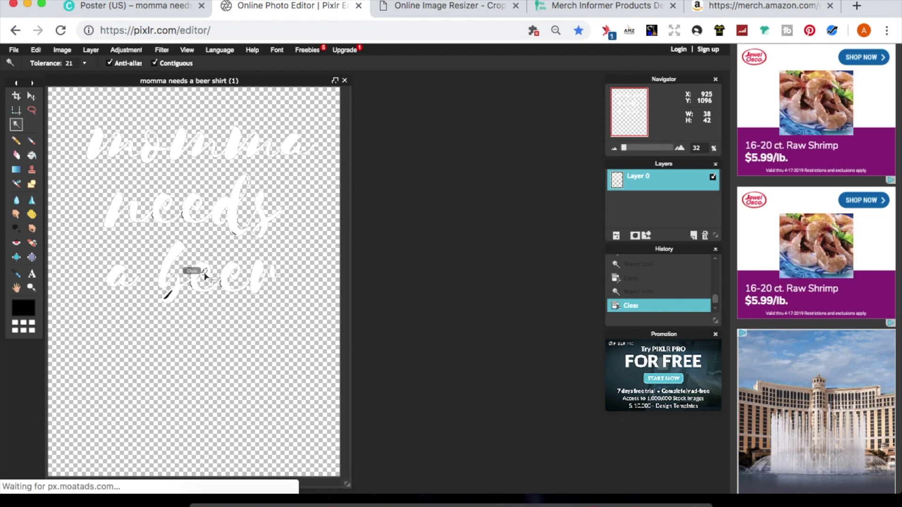
- Clear the black areas at the tail of the "b" in "beer" and beneath the "d" in "needs"
{"action": "left_click", "coordinate": [168, 296]}
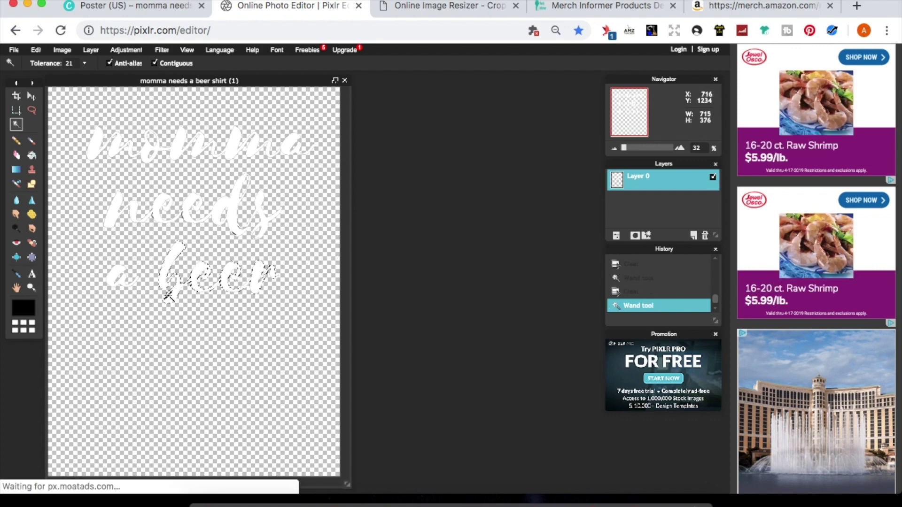
{"action": "left_click", "coordinate": [168, 297]}
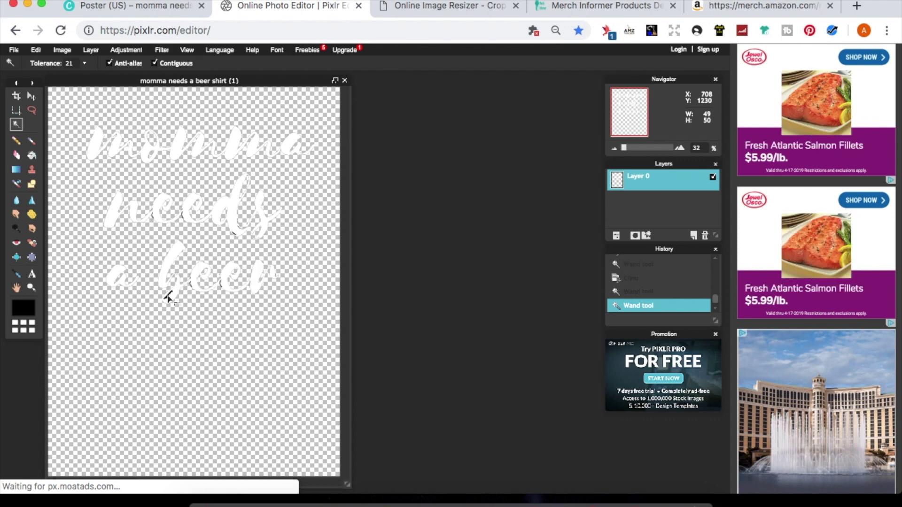
{"action": "key", "text": "Delete"}
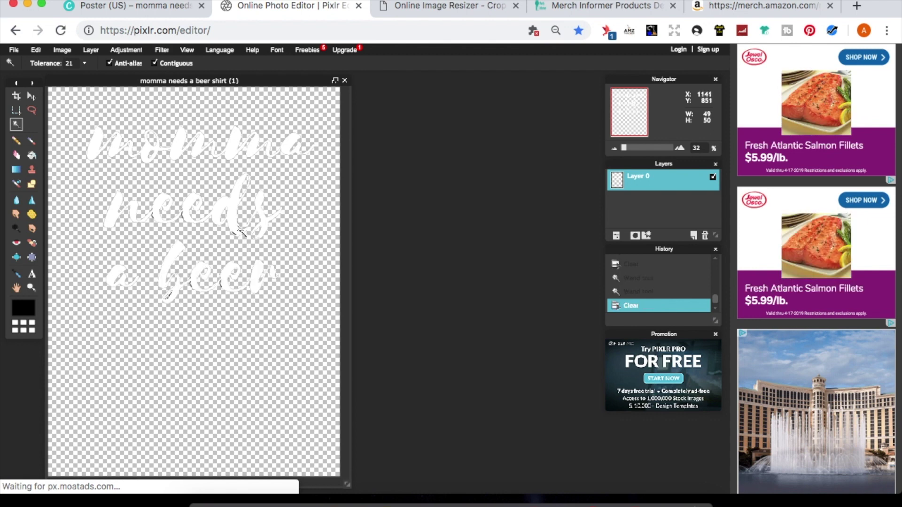
{"action": "left_click", "coordinate": [238, 234]}
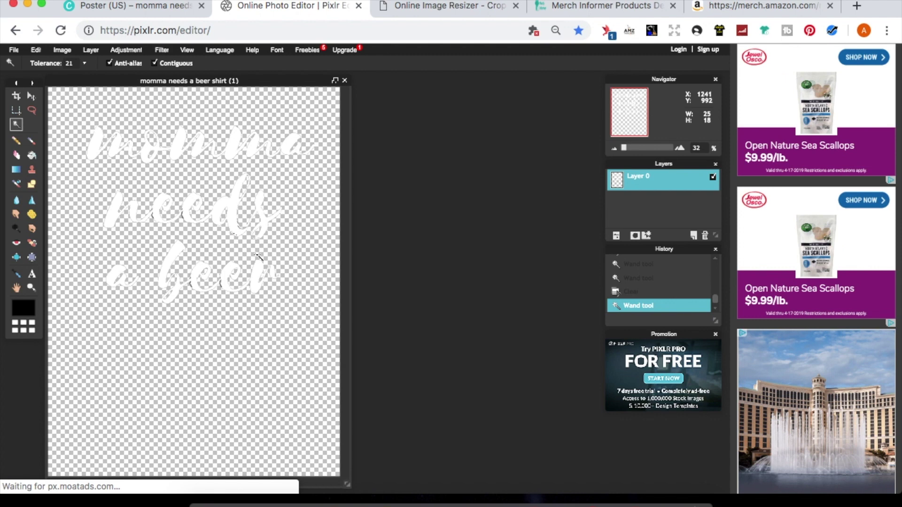
{"action": "key", "text": "Delete"}
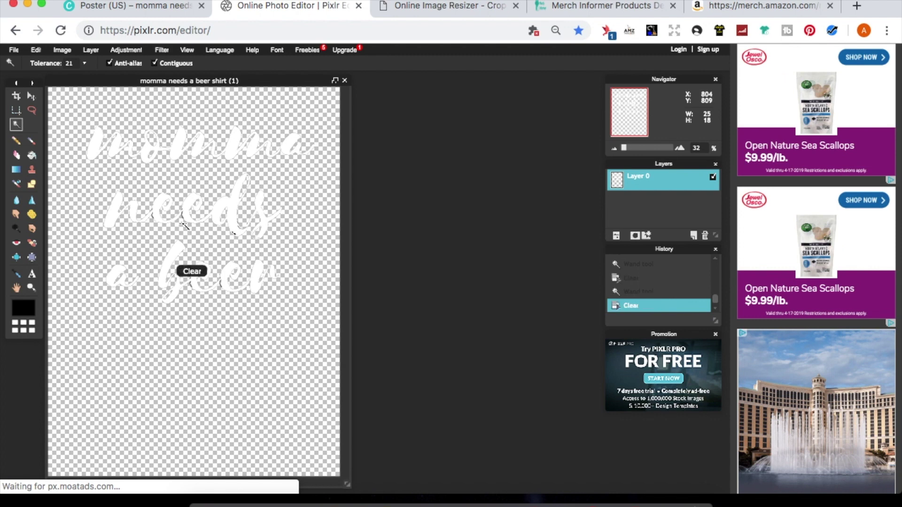
- Check the required artwork dimensions on the Amazon Merch artwork upload page
{"action": "left_click", "coordinate": [13, 50]}
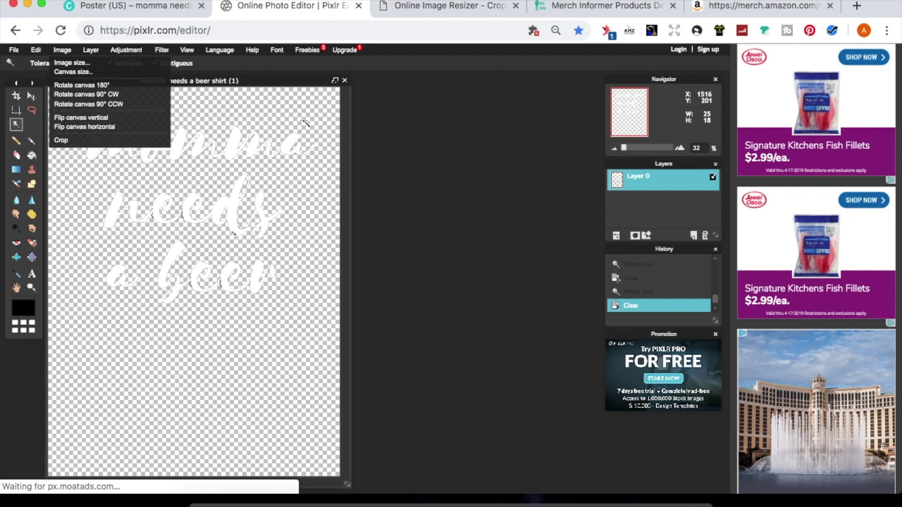
{"action": "left_click", "coordinate": [421, 7]}
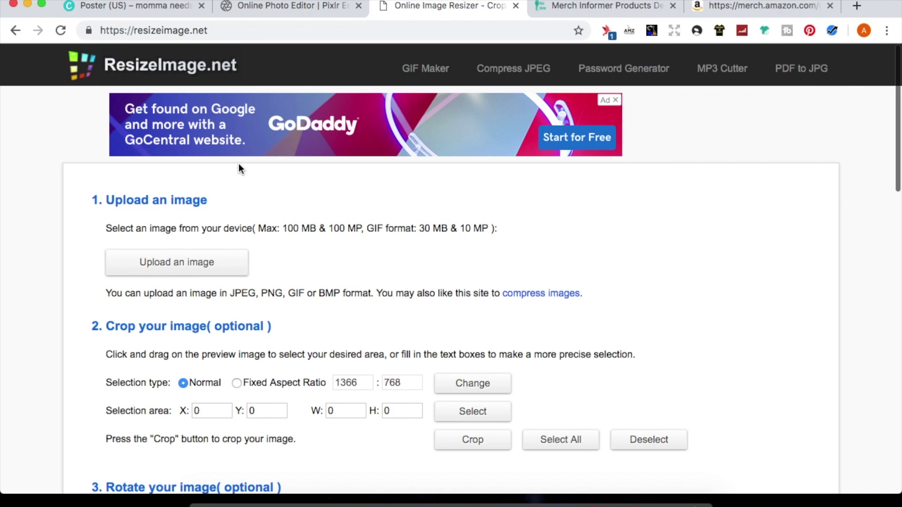
{"action": "left_click", "coordinate": [728, 7]}
{"action": "scroll", "coordinate": [485, 157], "scroll_direction": "down", "scroll_amount": 4}
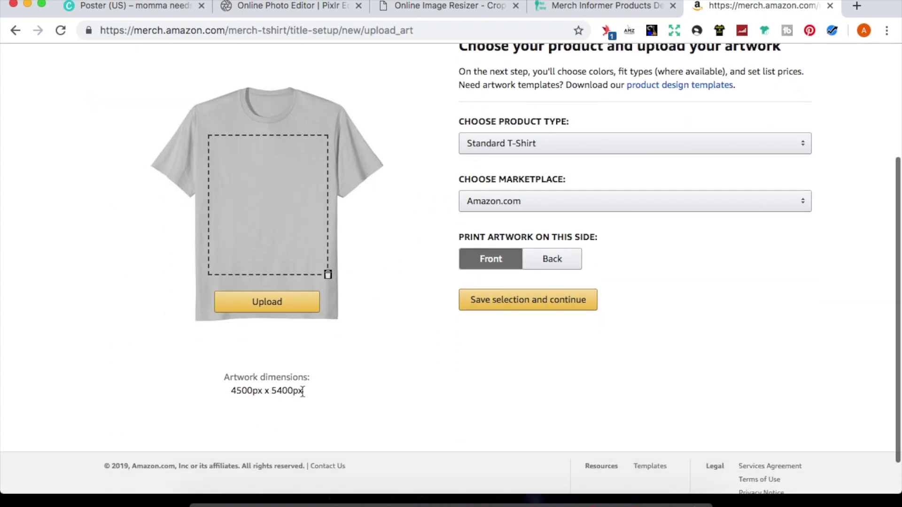
- Switch to ResizeImage.net and upload "momma needs a beer shirt _trans.png" from the Downloads folder
{"action": "left_click", "coordinate": [415, 7]}
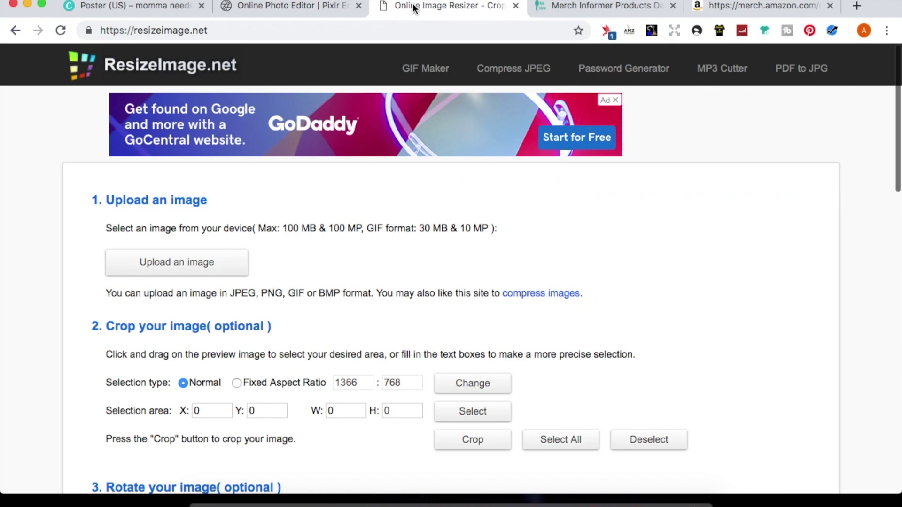
{"action": "left_click", "coordinate": [201, 263]}
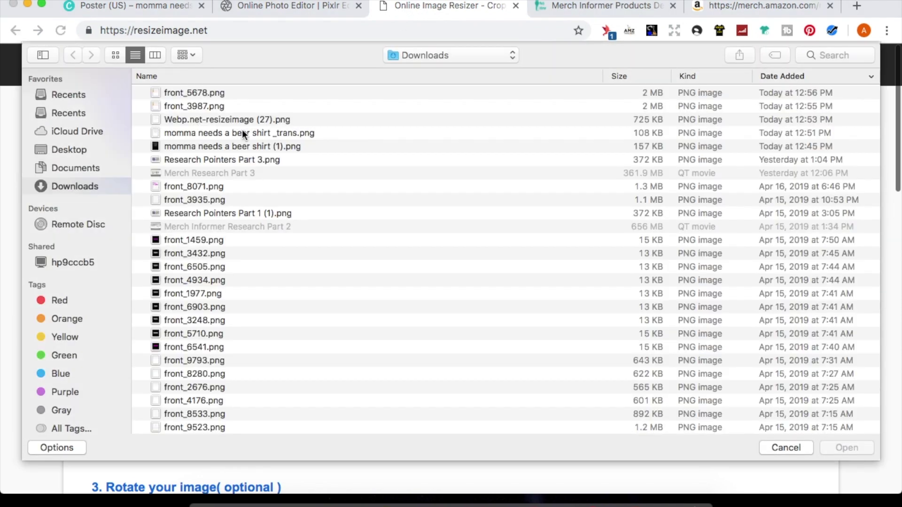
{"action": "left_click", "coordinate": [243, 132]}
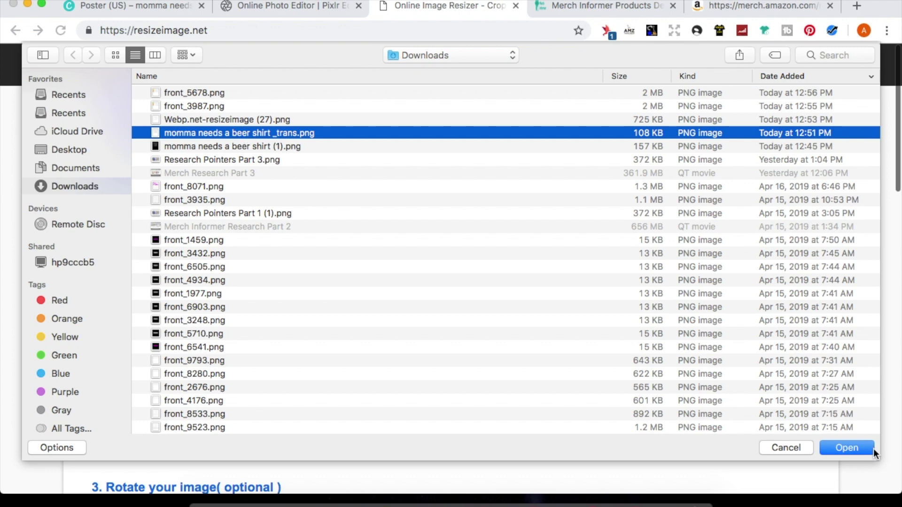
{"action": "left_click", "coordinate": [849, 449]}
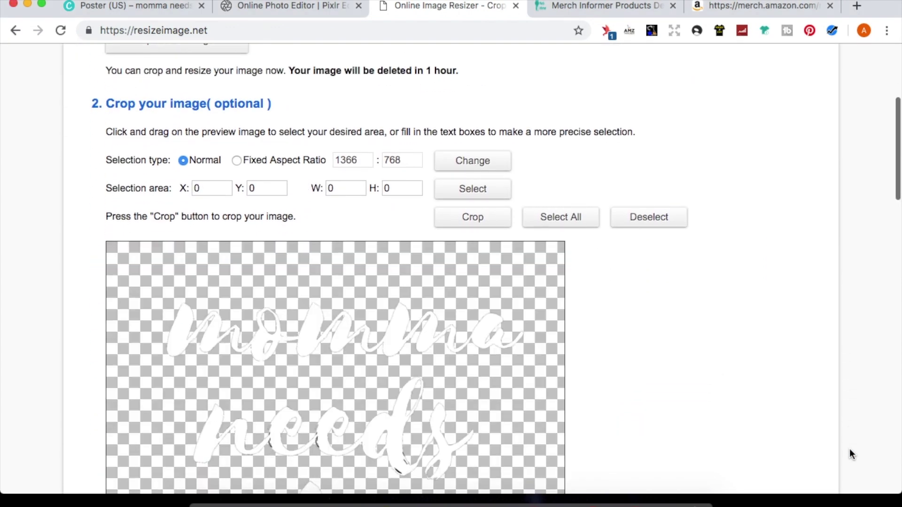
- Mark a crop area around the "momma needs a beer" lettering on the preview and adjust its lower edge
{"action": "scroll", "coordinate": [849, 449], "scroll_direction": "down", "scroll_amount": 5}
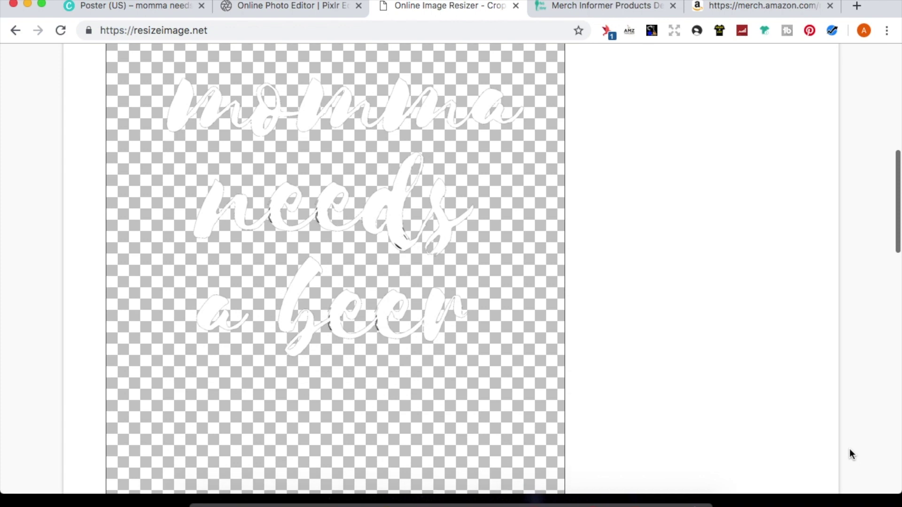
{"action": "scroll", "coordinate": [849, 449], "scroll_direction": "up", "scroll_amount": 2}
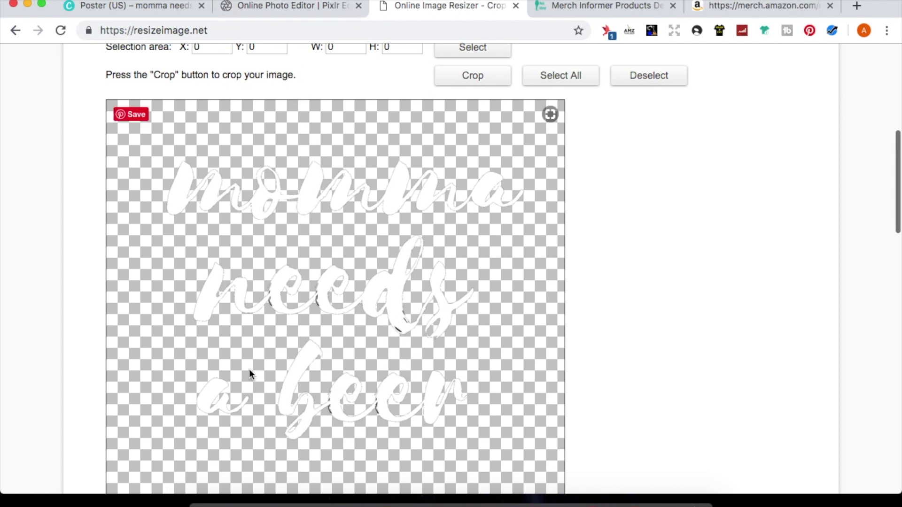
{"action": "scroll", "coordinate": [249, 368], "scroll_direction": "up", "scroll_amount": 5}
{"action": "scroll", "coordinate": [191, 367], "scroll_direction": "down", "scroll_amount": 2}
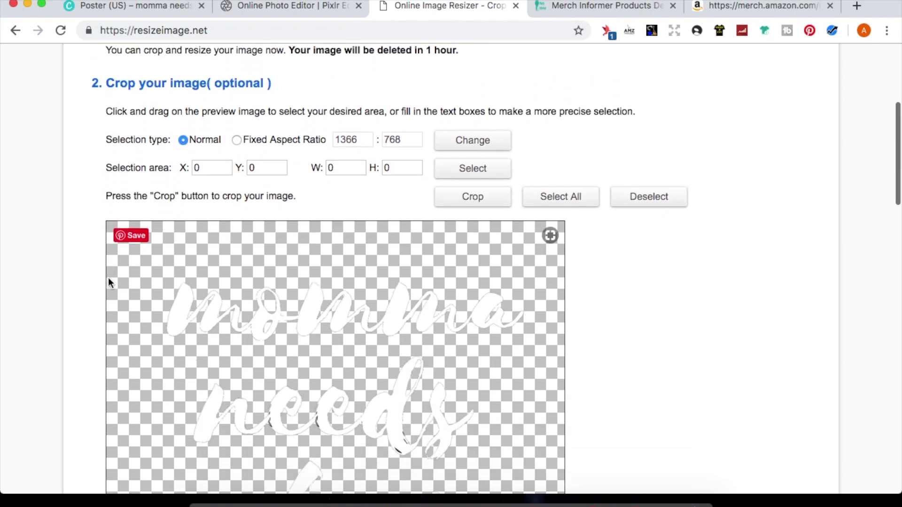
{"action": "left_click_drag", "start_coordinate": [109, 281], "coordinate": [588, 504]}
{"action": "scroll", "coordinate": [510, 293], "scroll_direction": "down", "scroll_amount": 10}
{"action": "scroll", "coordinate": [509, 292], "scroll_direction": "up", "scroll_amount": 1}
{"action": "left_click_drag", "start_coordinate": [335, 90], "coordinate": [339, 338]}
{"action": "scroll", "coordinate": [337, 349], "scroll_direction": "up", "scroll_amount": 7}
{"action": "scroll", "coordinate": [339, 351], "scroll_direction": "down", "scroll_amount": 3}
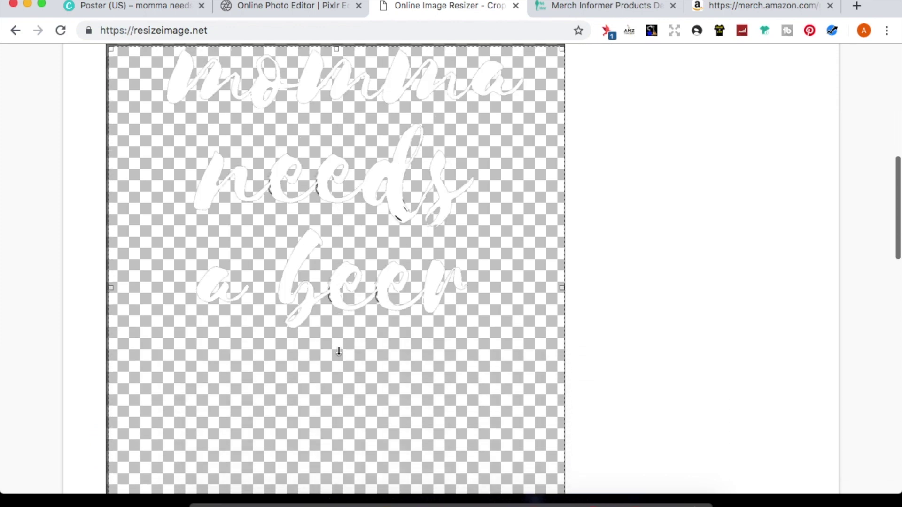
- Extend the crop area to the image's left edge and lower its bottom edge, cropping the image to 1728 x 1957 px
{"action": "scroll", "coordinate": [339, 351], "scroll_direction": "down", "scroll_amount": 1}
{"action": "left_click_drag", "start_coordinate": [111, 281], "coordinate": [104, 281]}
{"action": "scroll", "coordinate": [211, 276], "scroll_direction": "up", "scroll_amount": 3}
{"action": "scroll", "coordinate": [213, 277], "scroll_direction": "down", "scroll_amount": 6}
{"action": "scroll", "coordinate": [211, 276], "scroll_direction": "up", "scroll_amount": 5}
{"action": "scroll", "coordinate": [212, 276], "scroll_direction": "down", "scroll_amount": 5}
{"action": "left_click_drag", "start_coordinate": [332, 365], "coordinate": [332, 404]}
{"action": "scroll", "coordinate": [334, 405], "scroll_direction": "up", "scroll_amount": 5}
{"action": "scroll", "coordinate": [334, 405], "scroll_direction": "up", "scroll_amount": 10}
{"action": "left_click", "coordinate": [480, 149]}
- Set the output size to 4500 x 5400 px with the aspect ratio unlocked
{"action": "scroll", "coordinate": [442, 294], "scroll_direction": "down", "scroll_amount": 8}
{"action": "scroll", "coordinate": [442, 294], "scroll_direction": "down", "scroll_amount": 15}
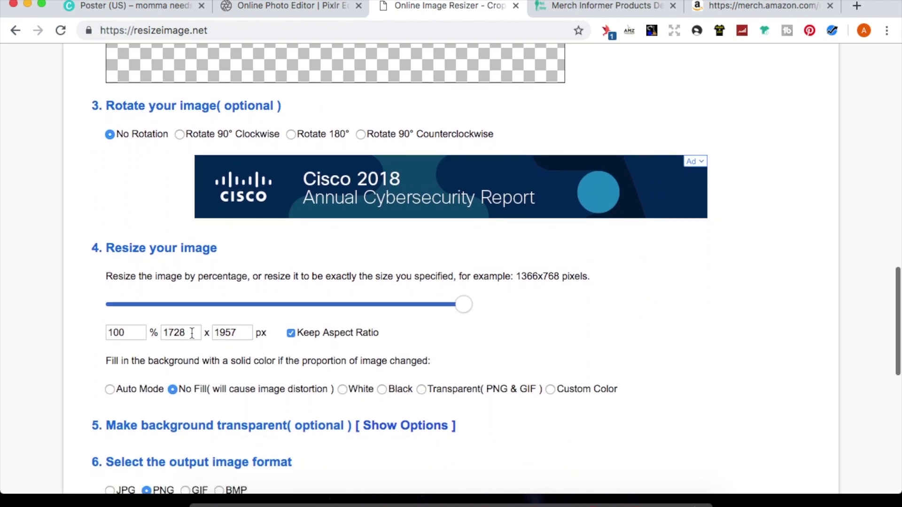
{"action": "left_click_drag", "start_coordinate": [192, 333], "coordinate": [97, 334]}
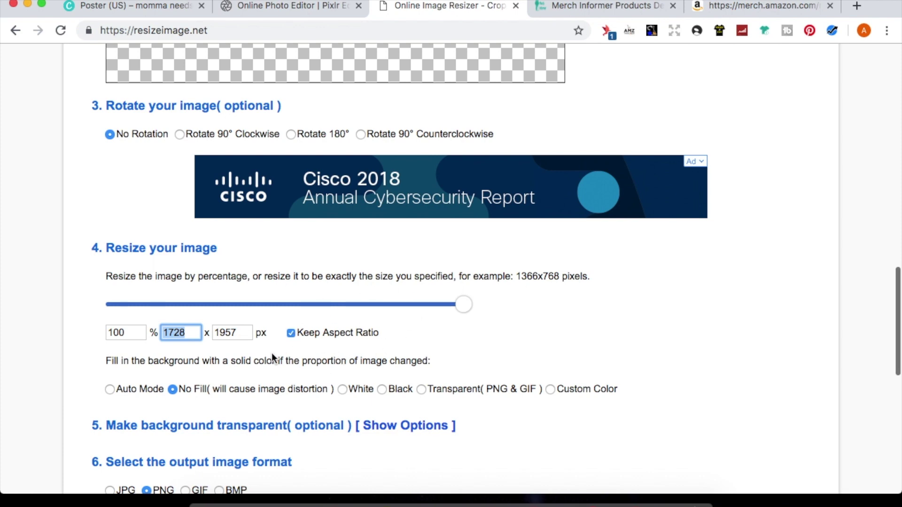
{"action": "type", "text": "4500"}
{"action": "left_click", "coordinate": [291, 333]}
{"action": "left_click_drag", "start_coordinate": [240, 333], "coordinate": [222, 330]}
{"action": "type", "text": "400"}
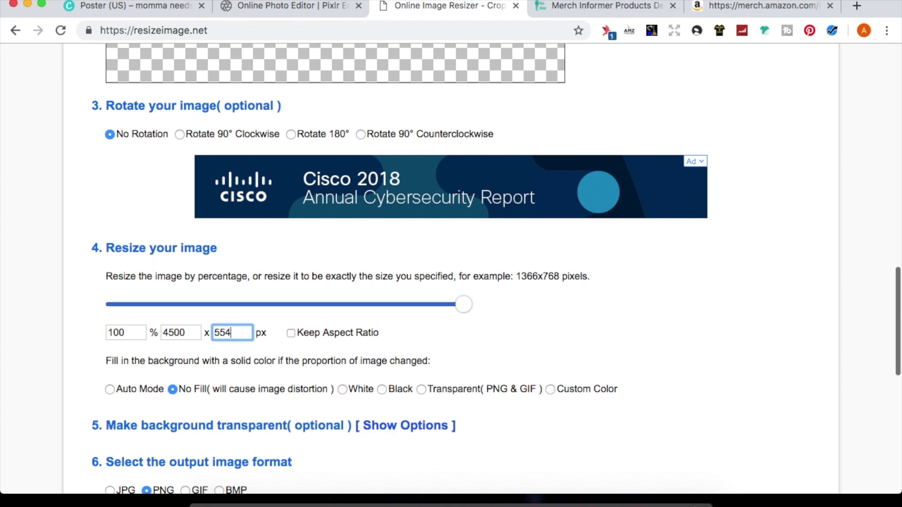
- Resize the image as a PNG with default compression and download the result
{"action": "scroll", "coordinate": [222, 331], "scroll_direction": "down", "scroll_amount": 7}
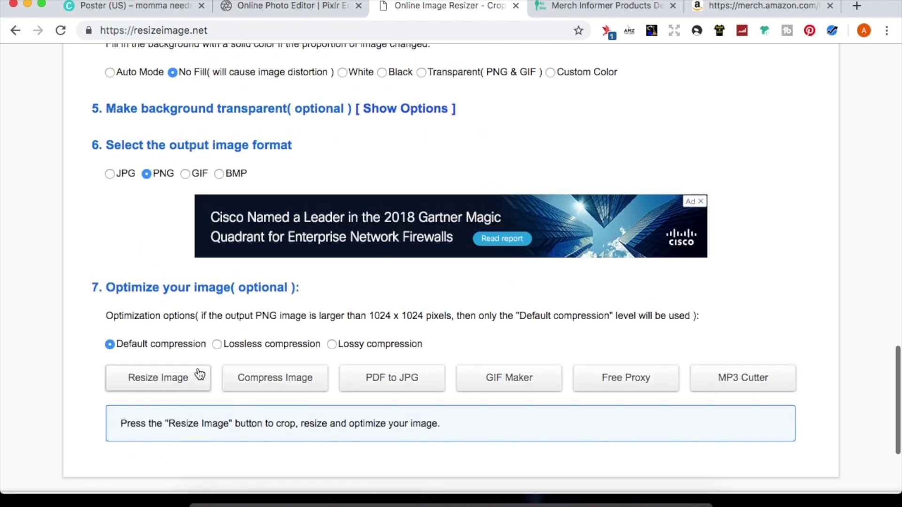
{"action": "scroll", "coordinate": [159, 276], "scroll_direction": "up", "scroll_amount": 4}
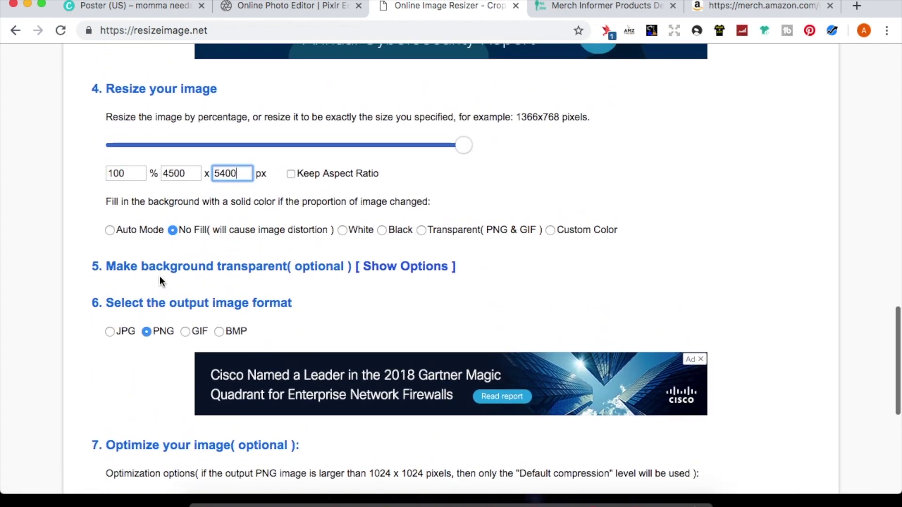
{"action": "scroll", "coordinate": [160, 277], "scroll_direction": "down", "scroll_amount": 5}
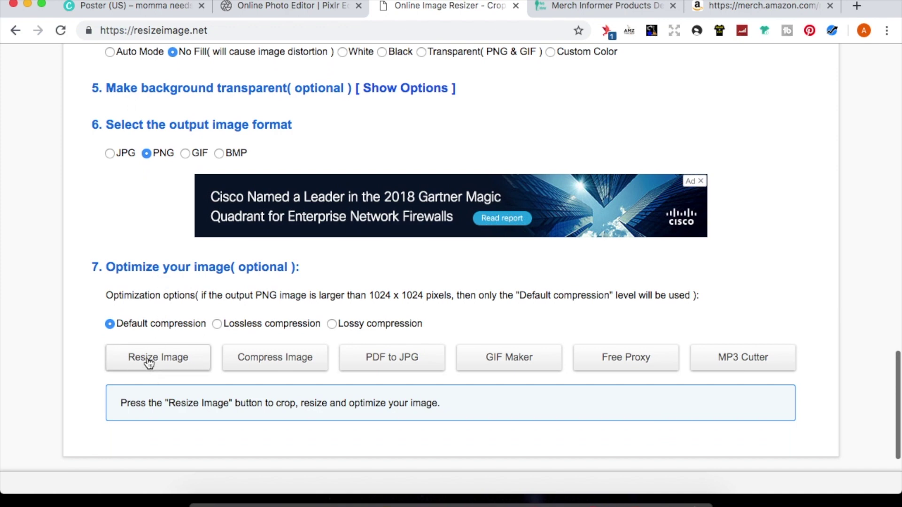
{"action": "left_click", "coordinate": [149, 364]}
{"action": "scroll", "coordinate": [58, 341], "scroll_direction": "down", "scroll_amount": 3}
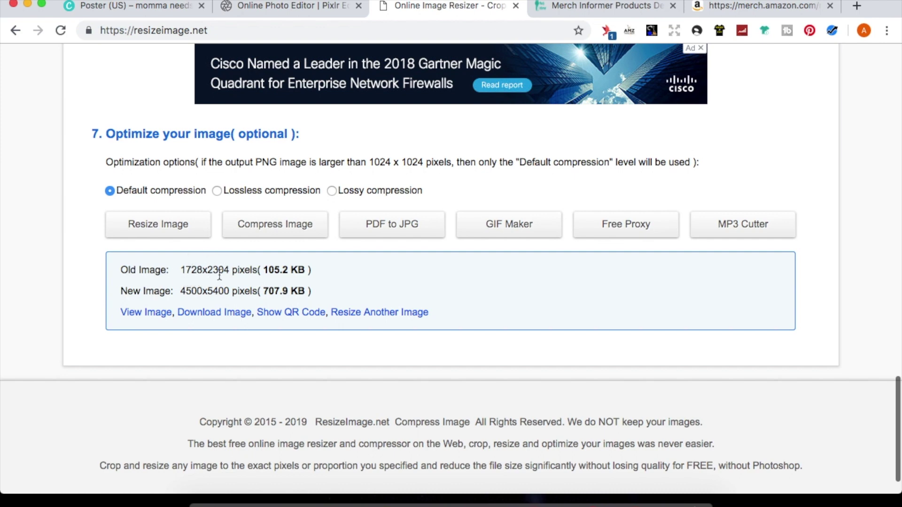
{"action": "left_click", "coordinate": [207, 321]}
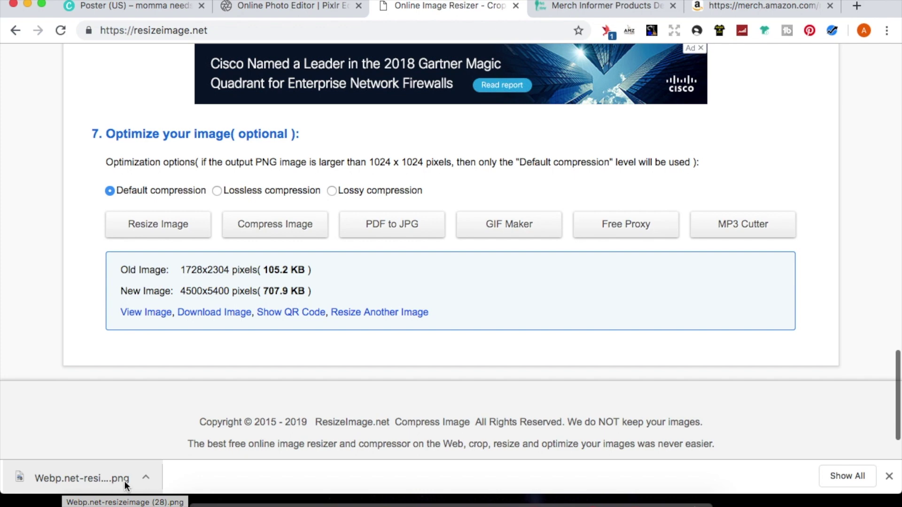
- Switch to the Amazon Merch page and upload "Webp.net-resizeimage (28).png" as the front artwork of the Standard T-Shirt
{"action": "left_click", "coordinate": [711, 8]}
{"action": "left_click", "coordinate": [280, 309]}
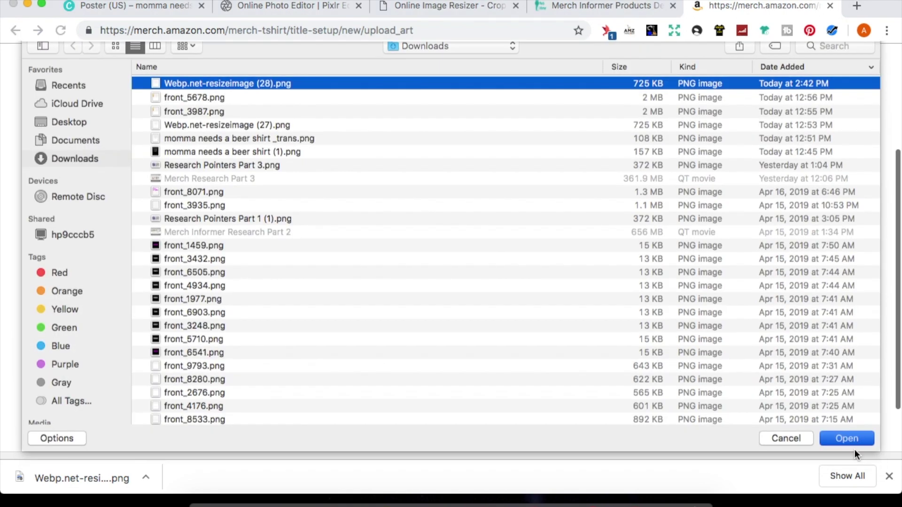
{"action": "left_click", "coordinate": [855, 448]}
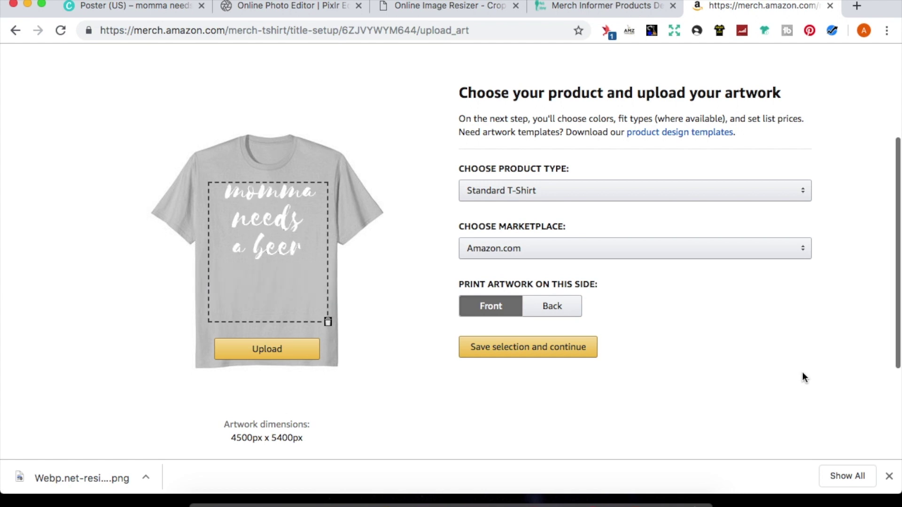
- Switch to the Merch Informer designer and look through the fonts available for the word "momma"
{"action": "left_click", "coordinate": [574, 9]}
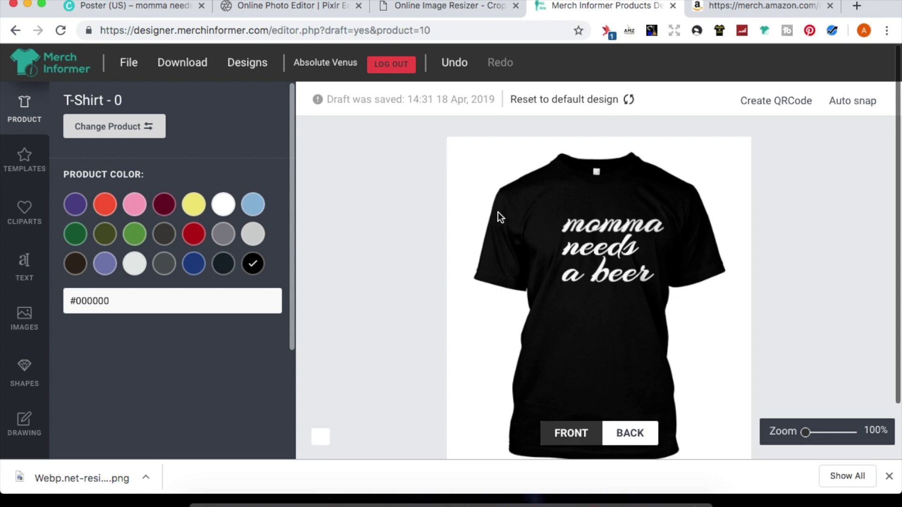
{"action": "left_click", "coordinate": [610, 231]}
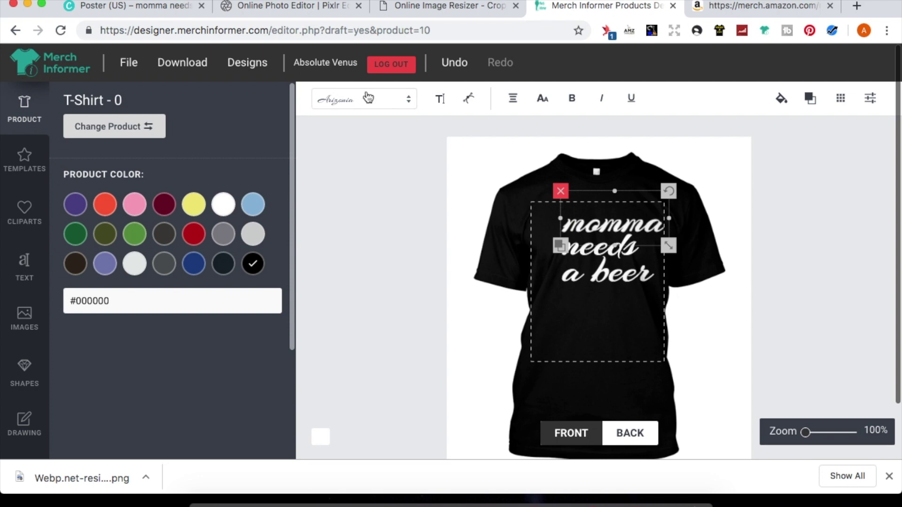
{"action": "left_click", "coordinate": [408, 101]}
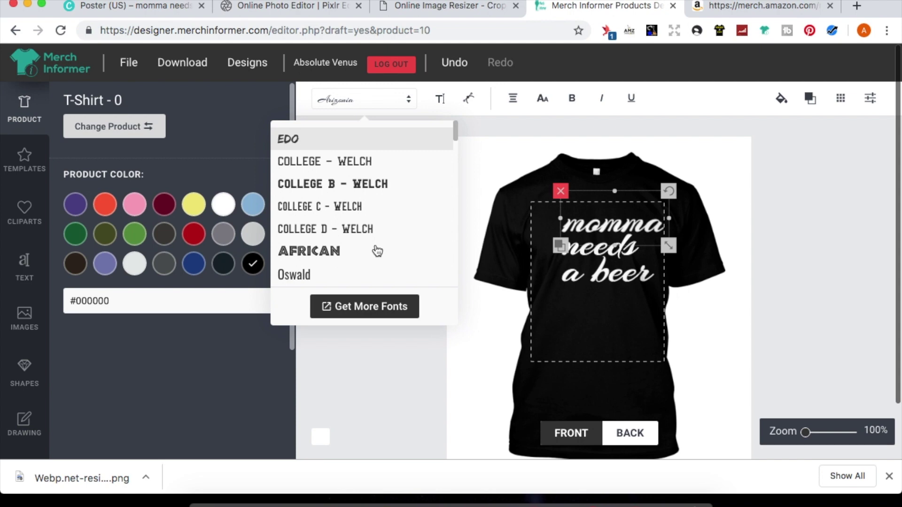
{"action": "left_click", "coordinate": [421, 398]}
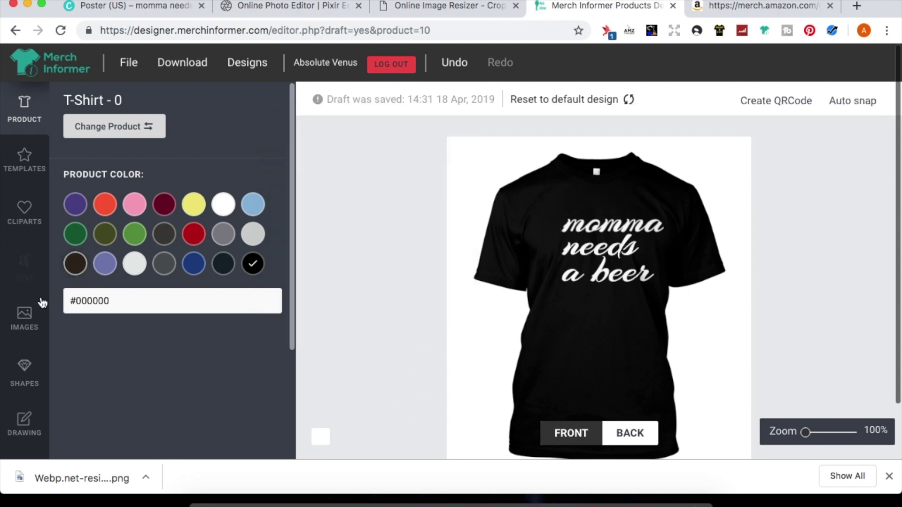
- Browse the Pixabay image resources for "beer" pictures
{"action": "left_click", "coordinate": [26, 317]}
{"action": "left_click", "coordinate": [202, 103]}
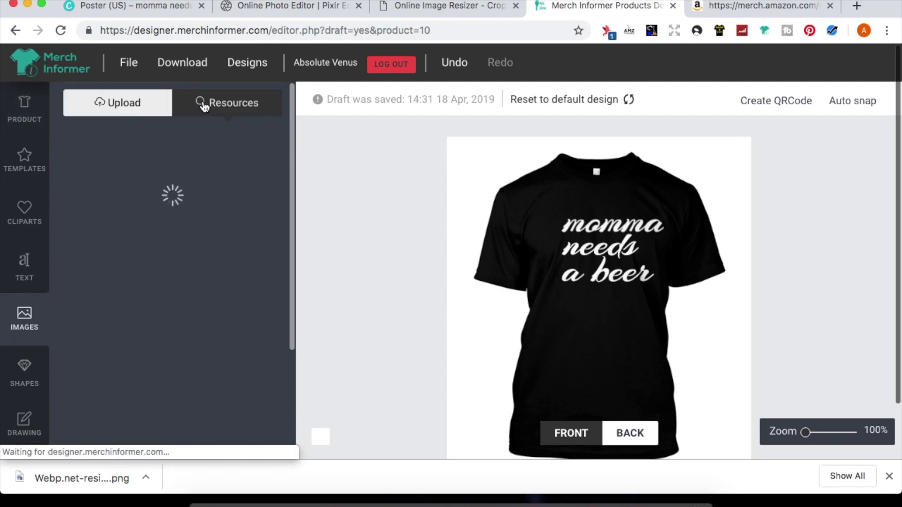
{"action": "left_click", "coordinate": [269, 149]}
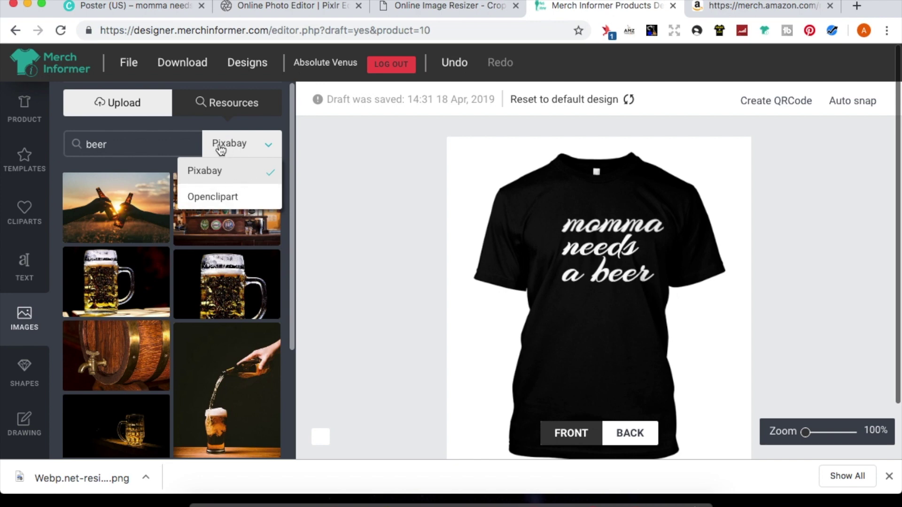
{"action": "left_click", "coordinate": [116, 144]}
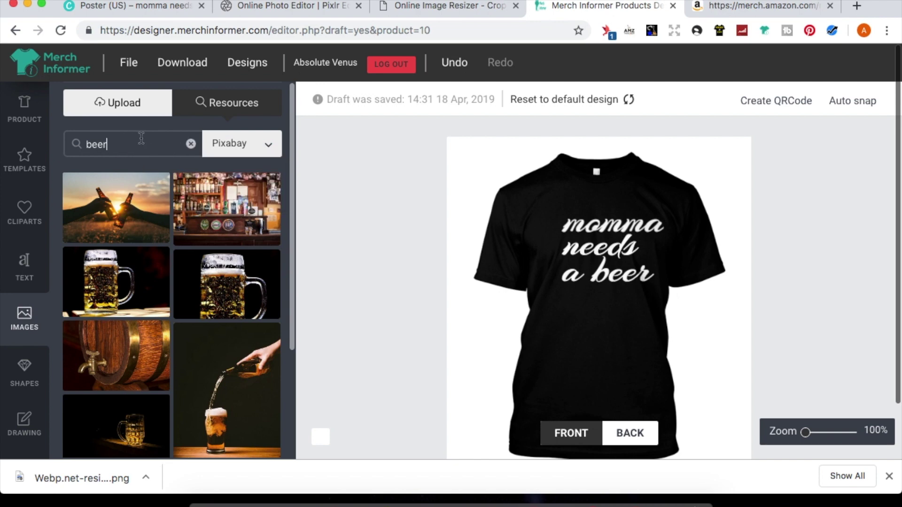
{"action": "scroll", "coordinate": [187, 285], "scroll_direction": "down", "scroll_amount": 20}
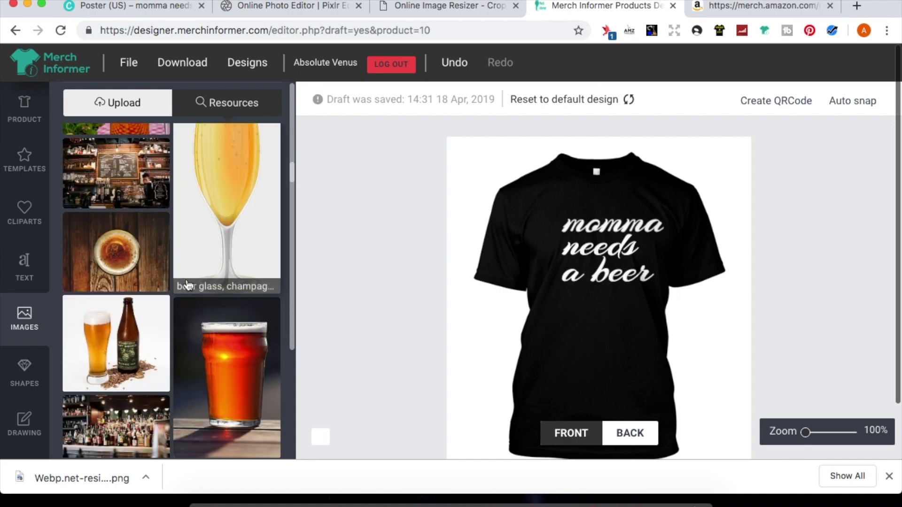
{"action": "scroll", "coordinate": [188, 285], "scroll_direction": "down", "scroll_amount": 20}
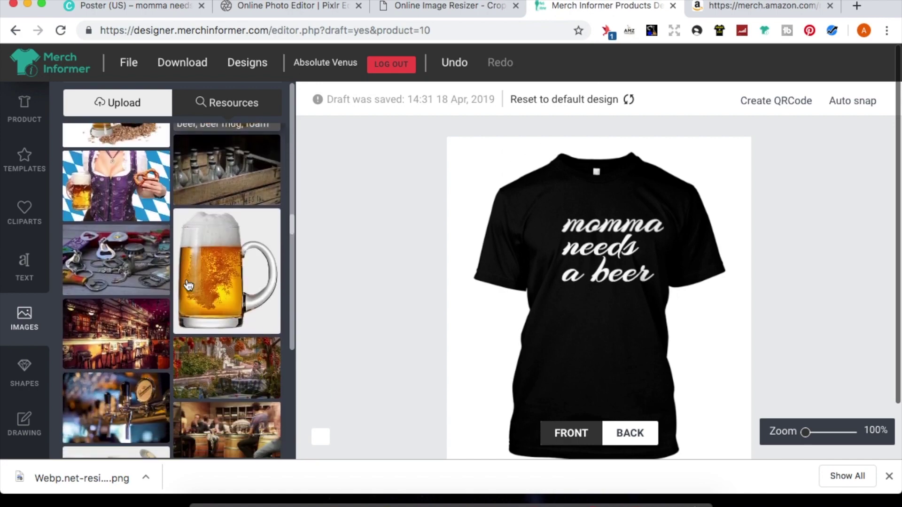
- Add the wheat beer glass picture to the shirt, shrink it and position it just before the "momma needs a beer" lettering
{"action": "scroll", "coordinate": [188, 285], "scroll_direction": "down", "scroll_amount": 2}
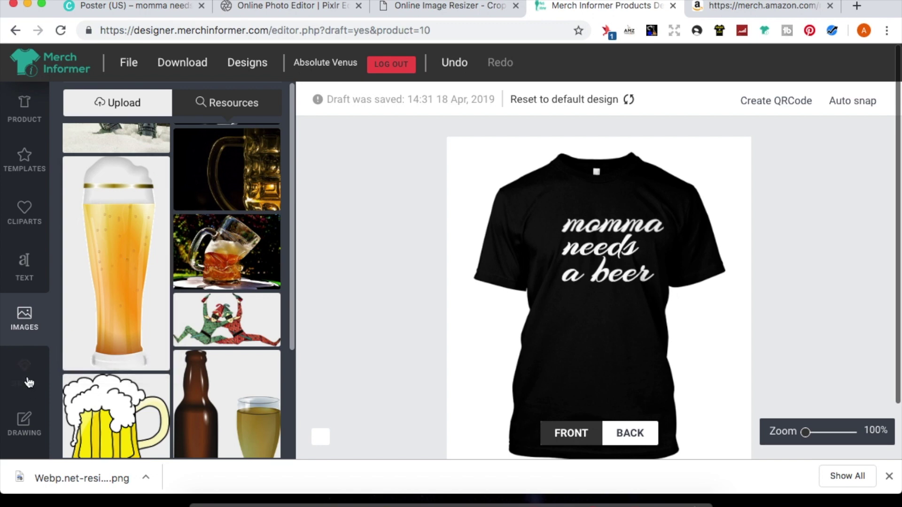
{"action": "left_click", "coordinate": [115, 281]}
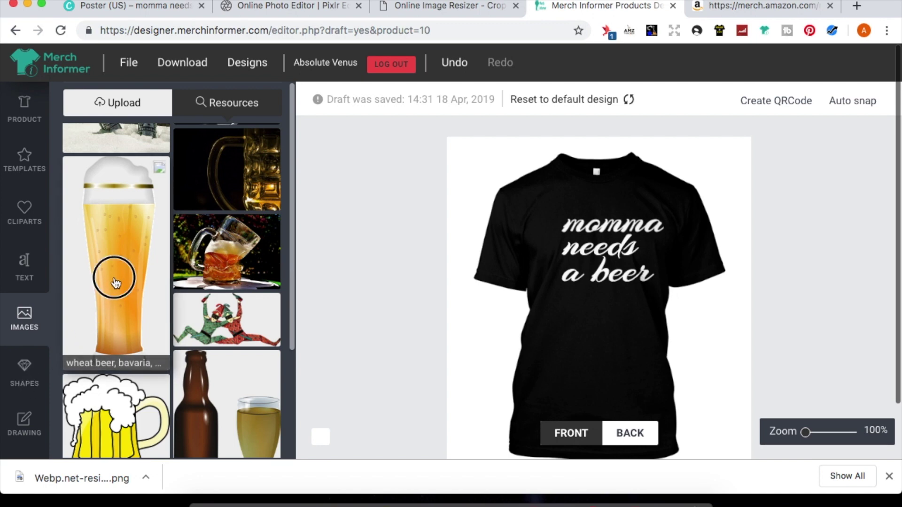
{"action": "left_click_drag", "start_coordinate": [592, 290], "coordinate": [556, 280]}
{"action": "left_click_drag", "start_coordinate": [590, 342], "coordinate": [575, 316]}
{"action": "left_click_drag", "start_coordinate": [552, 284], "coordinate": [541, 260]}
{"action": "left_click", "coordinate": [480, 341]}
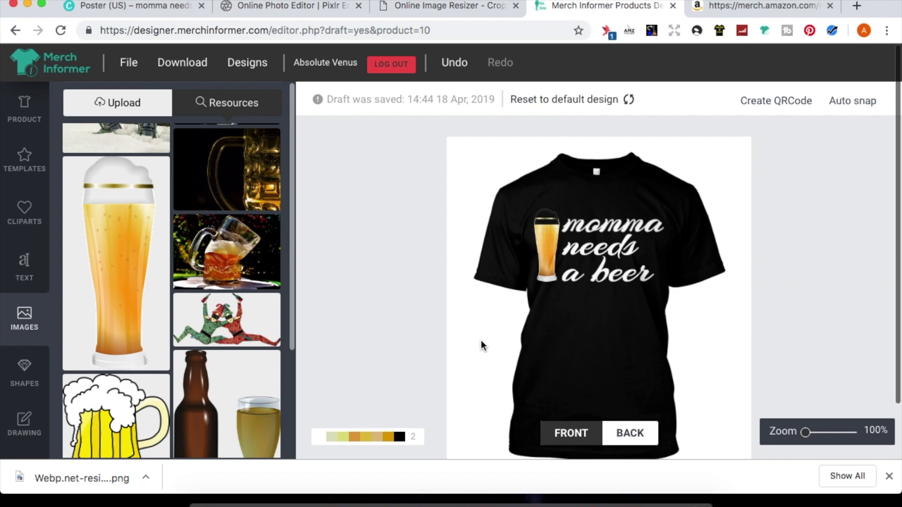
{"action": "scroll", "coordinate": [221, 348], "scroll_direction": "up", "scroll_amount": 10}
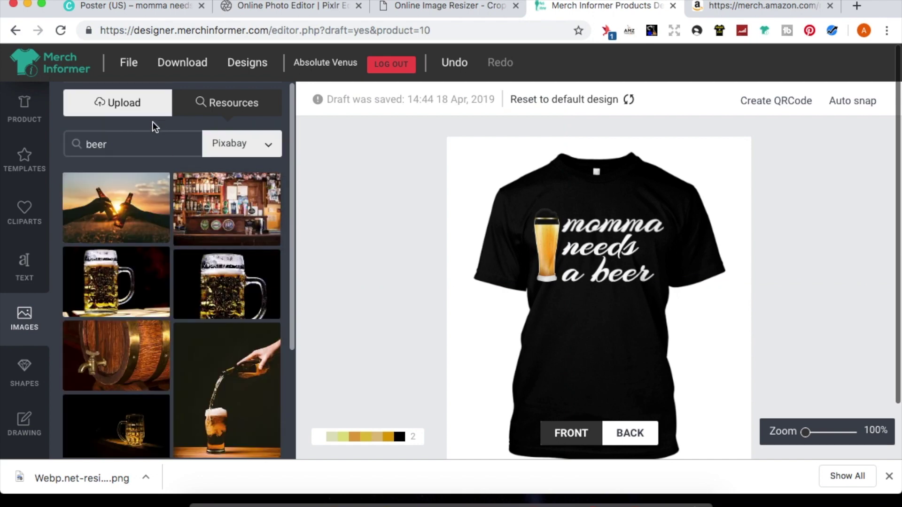
{"action": "left_click", "coordinate": [607, 239]}
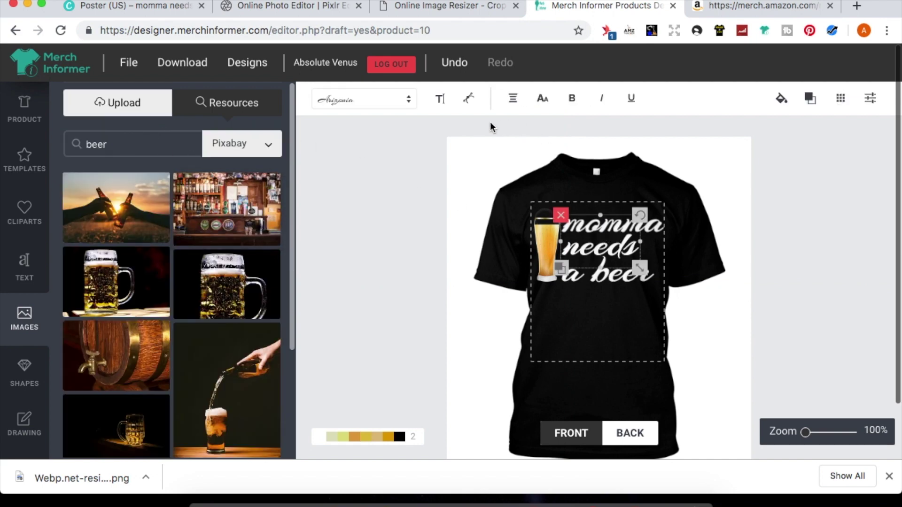
{"action": "left_click", "coordinate": [545, 250]}
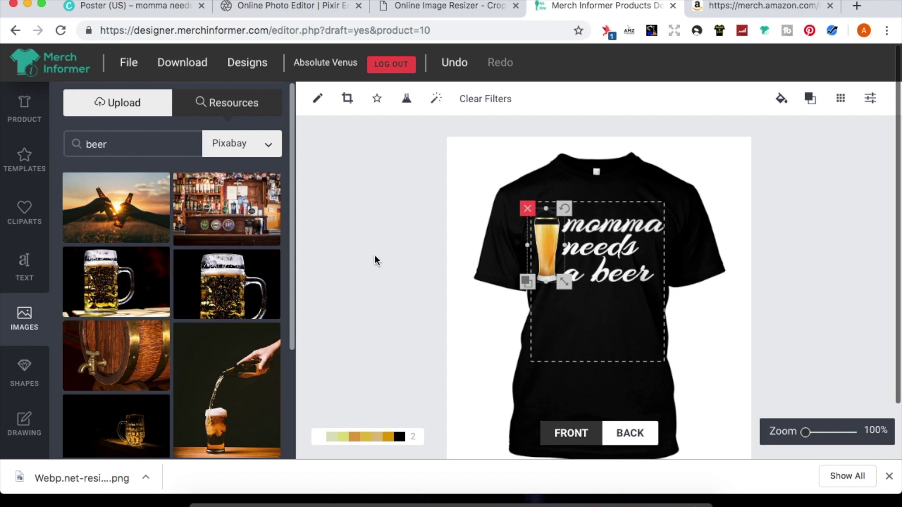
- Place the "beer, foam, bubbles" picture over the word "momma" and mask it with that word's Arizonia text layer
{"action": "scroll", "coordinate": [212, 358], "scroll_direction": "down", "scroll_amount": 10}
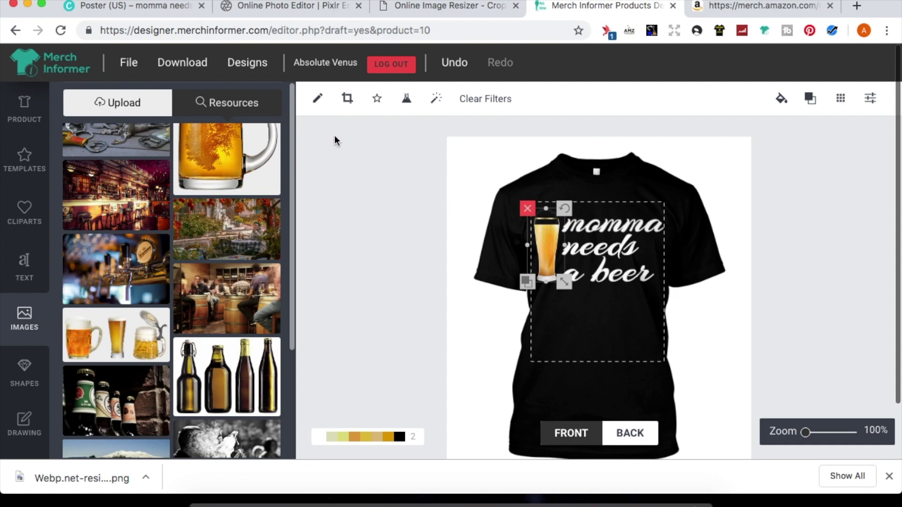
{"action": "scroll", "coordinate": [225, 235], "scroll_direction": "down", "scroll_amount": 8}
{"action": "scroll", "coordinate": [240, 309], "scroll_direction": "down", "scroll_amount": 4}
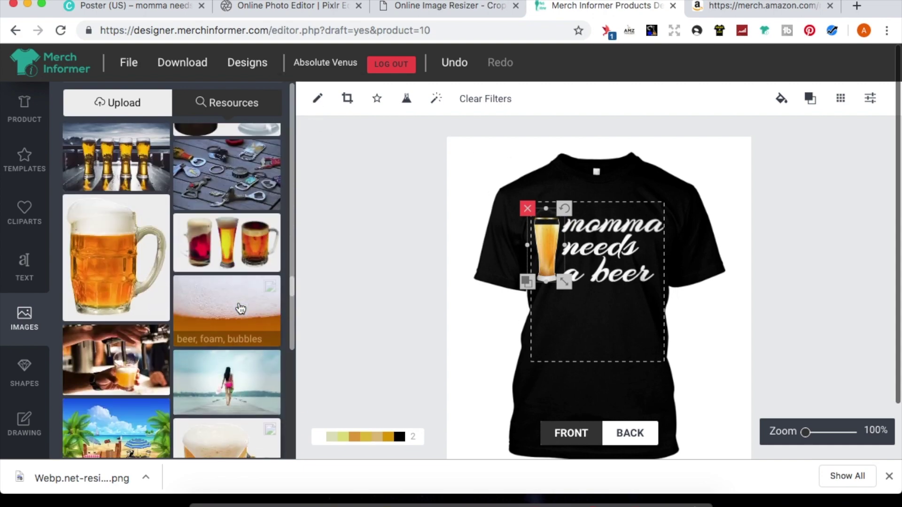
{"action": "left_click", "coordinate": [221, 312]}
{"action": "left_click_drag", "start_coordinate": [629, 230], "coordinate": [630, 203]}
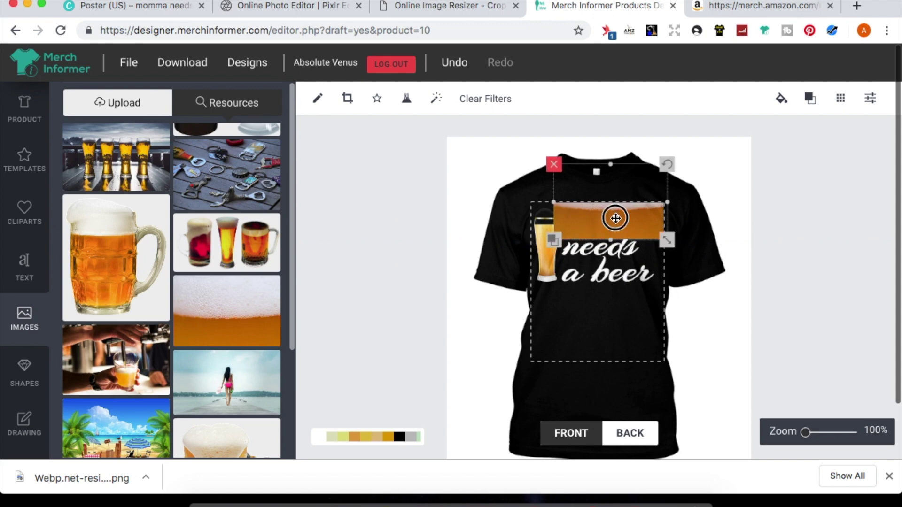
{"action": "left_click", "coordinate": [376, 98]}
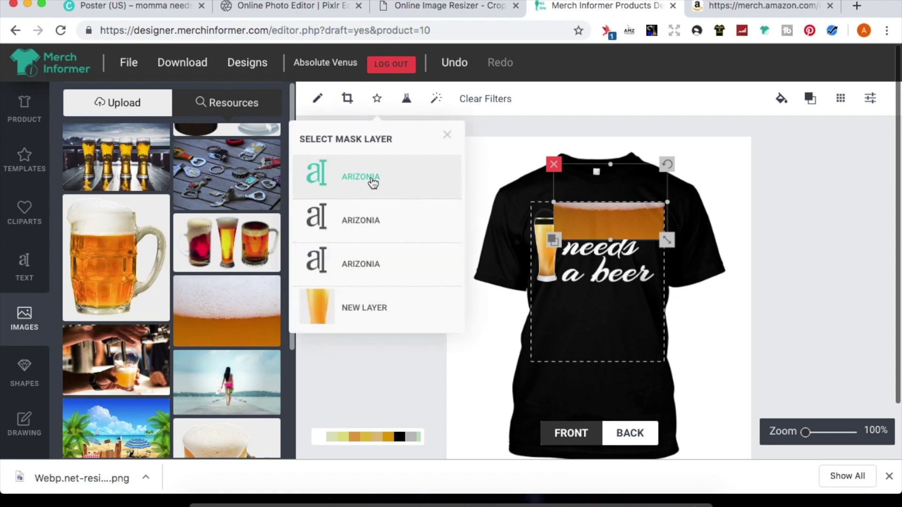
{"action": "left_click", "coordinate": [373, 182]}
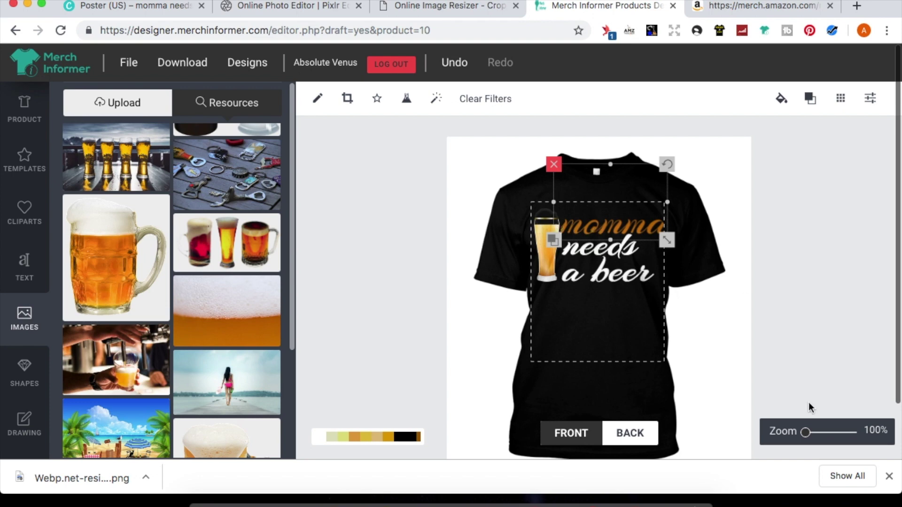
- Place the yellow "beer, lemonade, drops" picture over "momma" and mask it with the beer foam picture's layer
{"action": "left_click_drag", "start_coordinate": [806, 433], "coordinate": [851, 431]}
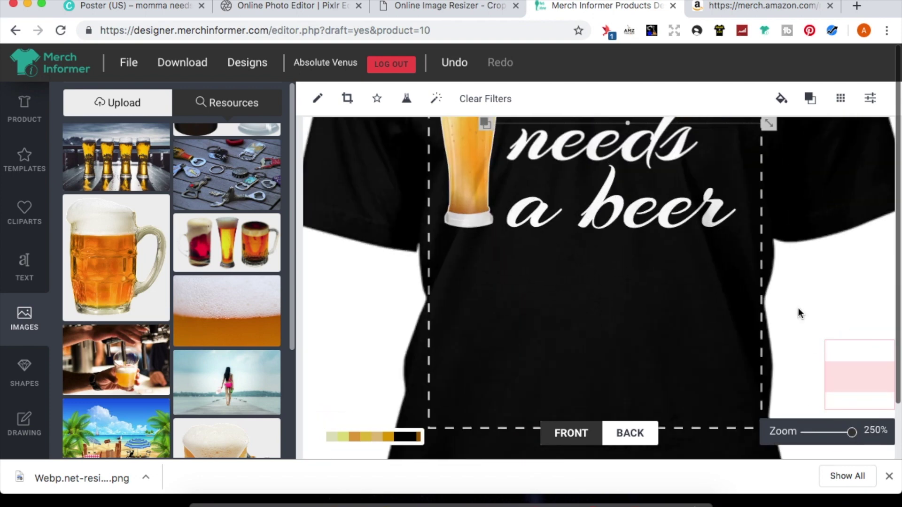
{"action": "left_click", "coordinate": [700, 329]}
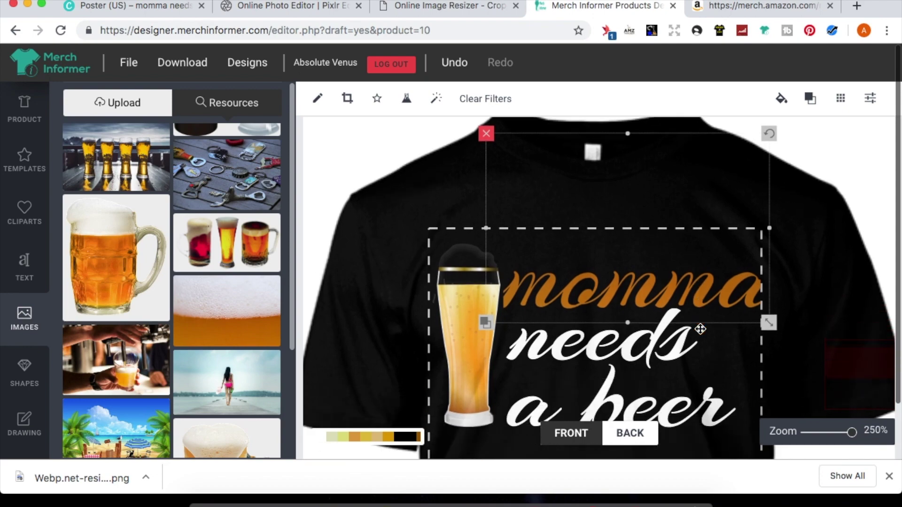
{"action": "left_click", "coordinate": [655, 284]}
{"action": "scroll", "coordinate": [250, 402], "scroll_direction": "down", "scroll_amount": 5}
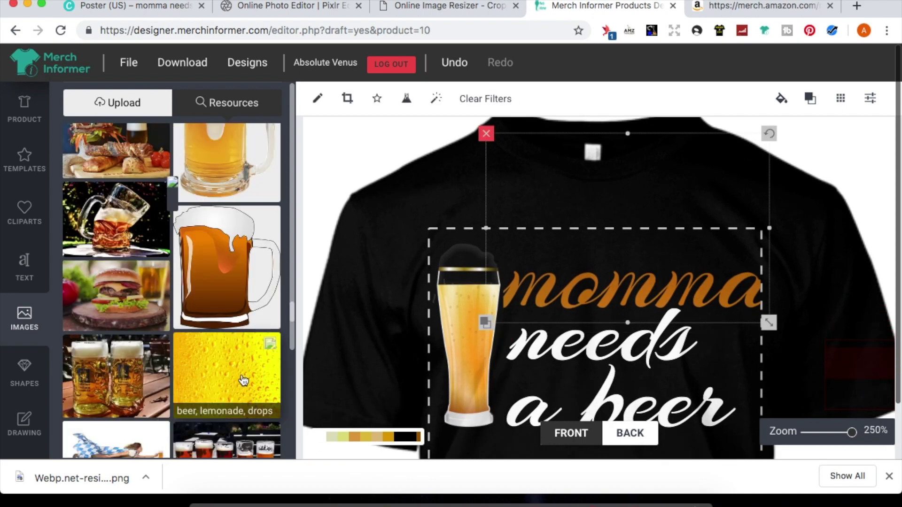
{"action": "left_click", "coordinate": [243, 380]}
{"action": "left_click_drag", "start_coordinate": [696, 348], "coordinate": [712, 272]}
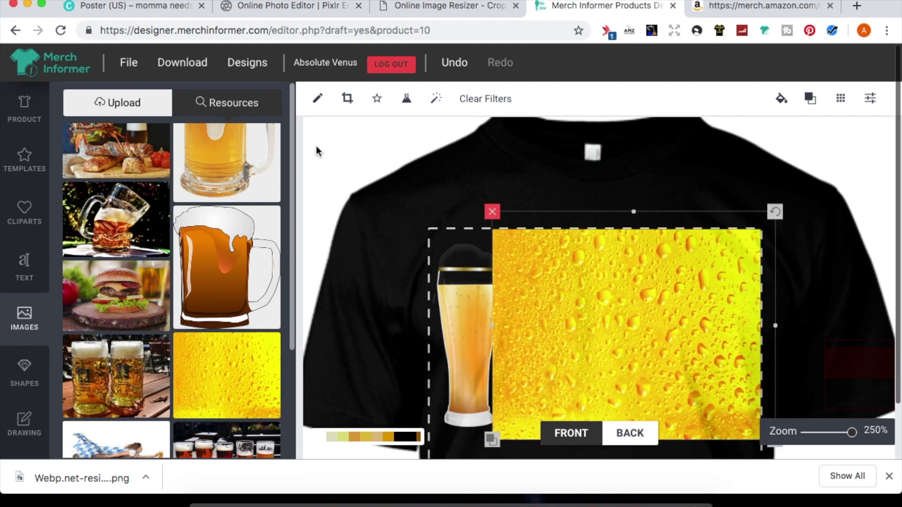
{"action": "left_click", "coordinate": [377, 99]}
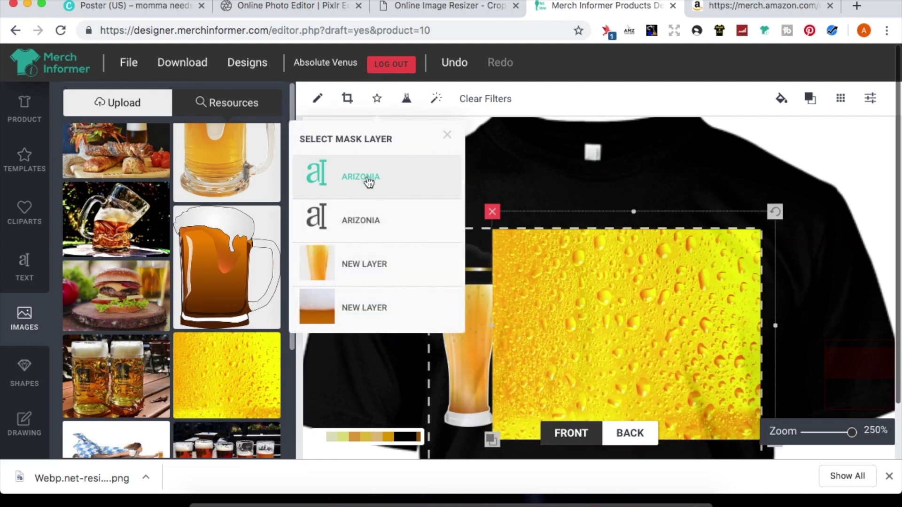
{"action": "left_click", "coordinate": [349, 314]}
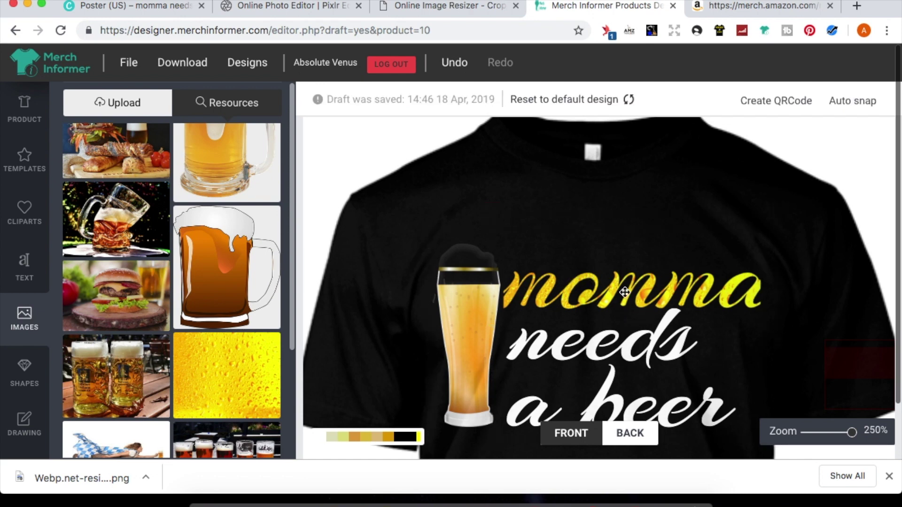
- Check the textured lettering up close, return the zoom to 100% and download the shirt design
{"action": "scroll", "coordinate": [638, 296], "scroll_direction": "down", "scroll_amount": 3}
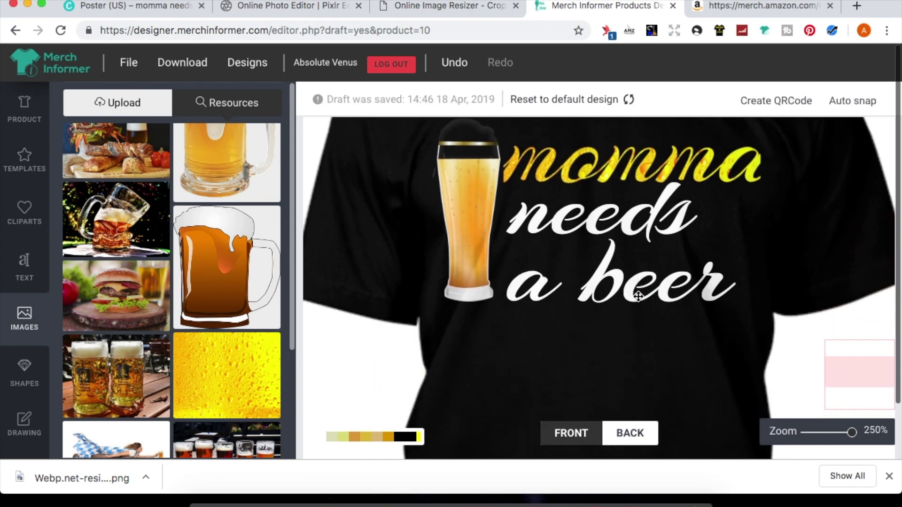
{"action": "scroll", "coordinate": [638, 296], "scroll_direction": "up", "scroll_amount": 1}
{"action": "left_click_drag", "start_coordinate": [851, 432], "coordinate": [793, 433]}
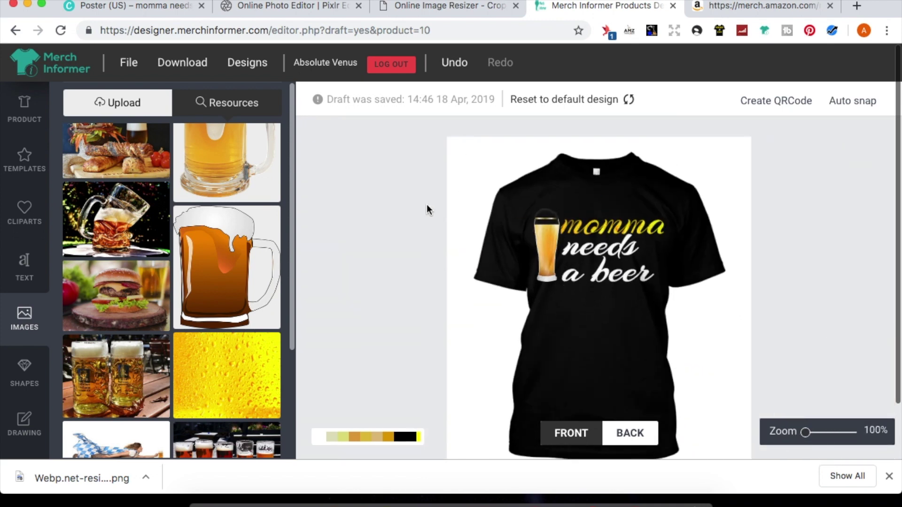
{"action": "left_click", "coordinate": [187, 65]}
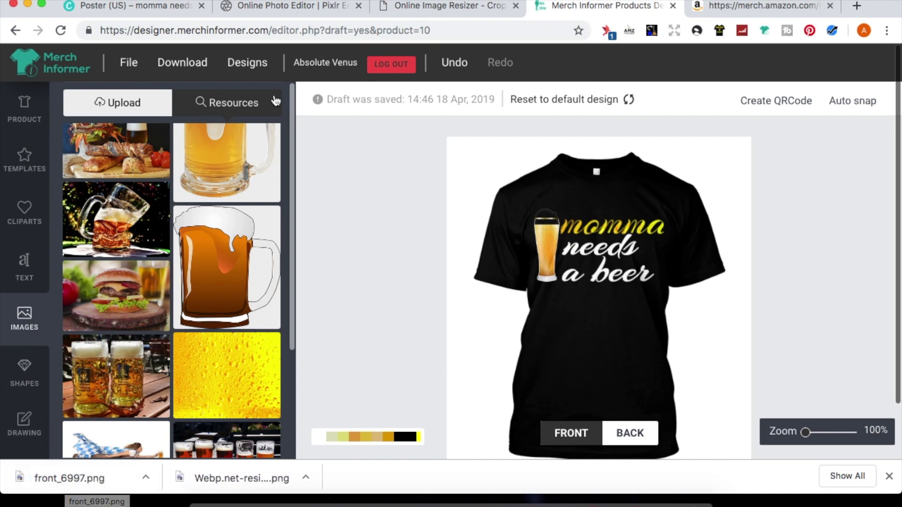
- Switch to the Amazon Merch page and upload front_6997.png as the new front artwork of the Standard T-Shirt
{"action": "left_click", "coordinate": [760, 5]}
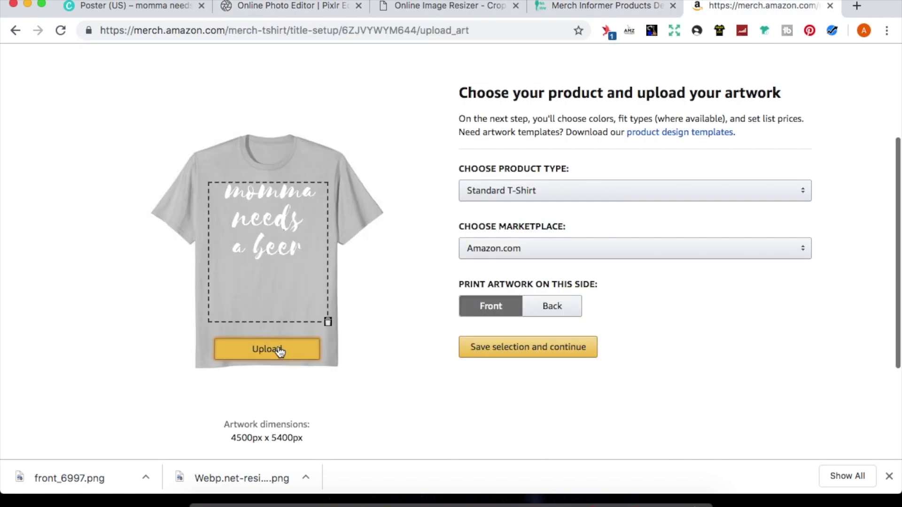
{"action": "left_click", "coordinate": [280, 350]}
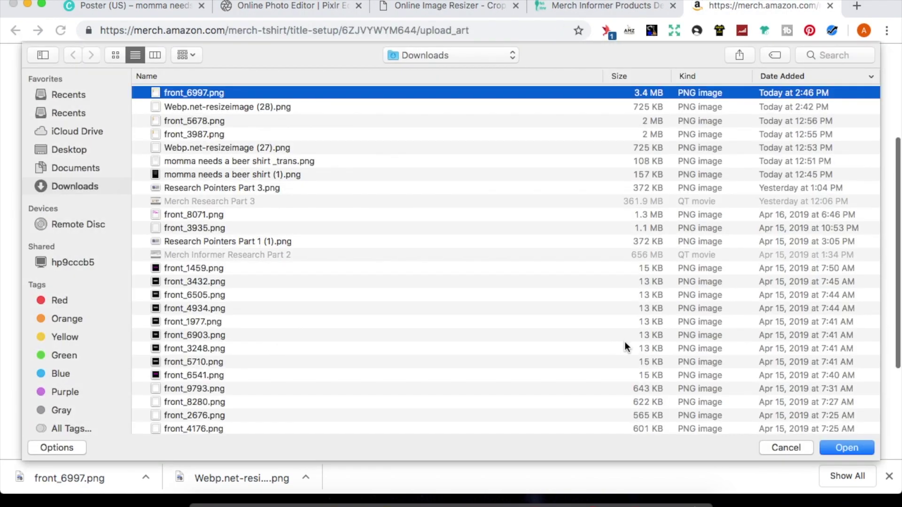
{"action": "left_click", "coordinate": [855, 452]}
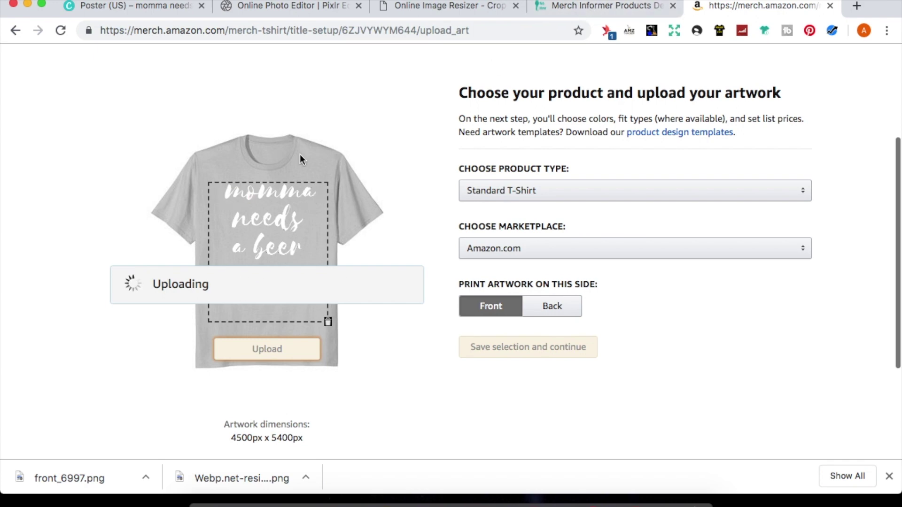
- Review the product types offered in the Merch Informer designer and return to the Amazon Merch page to check the uploaded artwork
{"action": "left_click", "coordinate": [582, 7]}
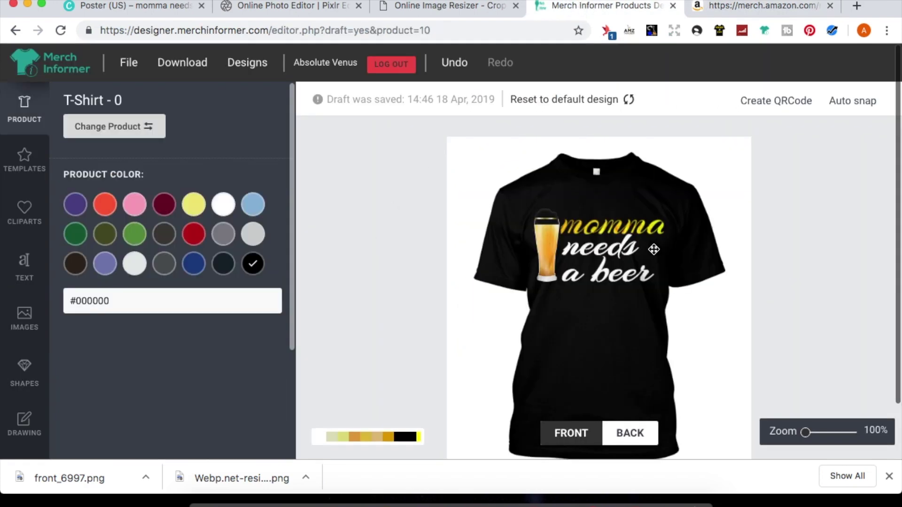
{"action": "left_click", "coordinate": [98, 131]}
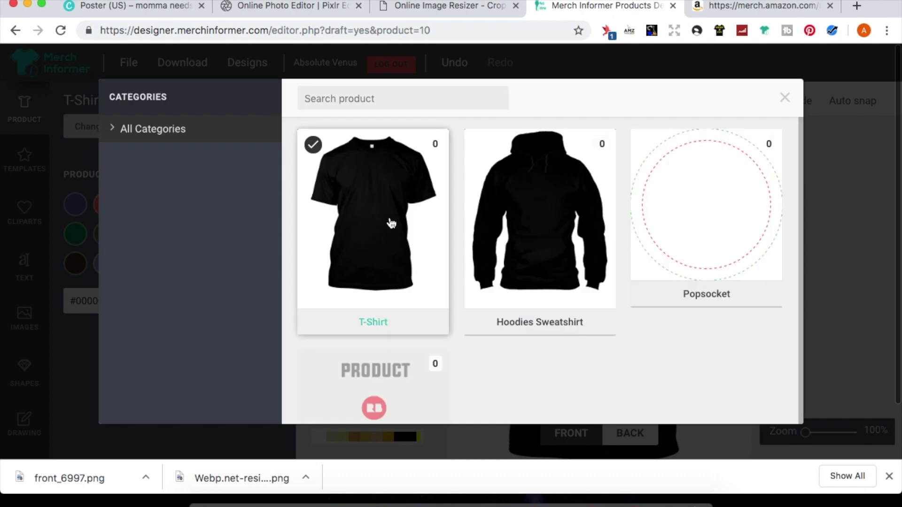
{"action": "mouse_move", "coordinate": [549, 260]}
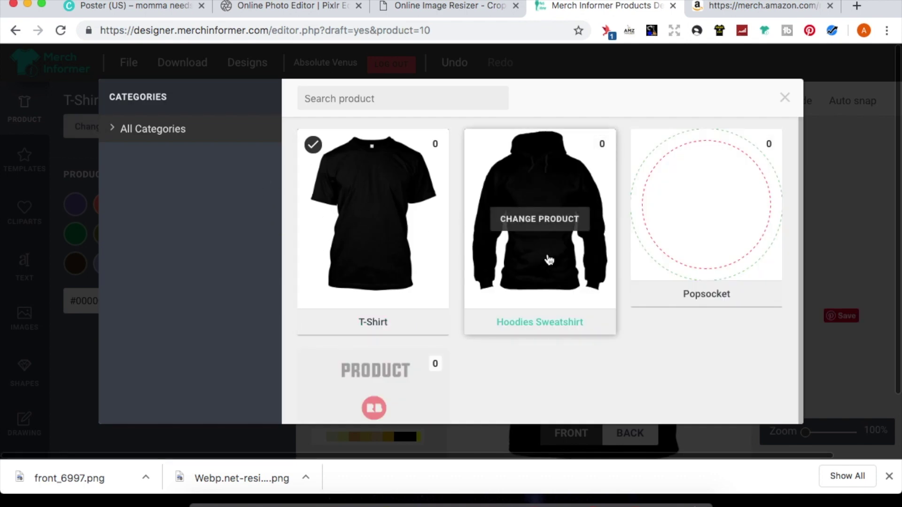
{"action": "scroll", "coordinate": [479, 216], "scroll_direction": "down", "scroll_amount": 1}
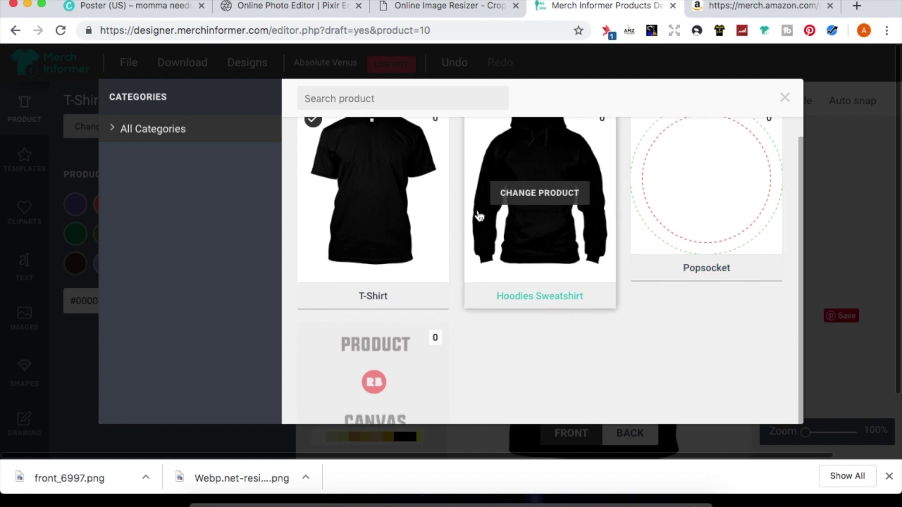
{"action": "mouse_move", "coordinate": [389, 366]}
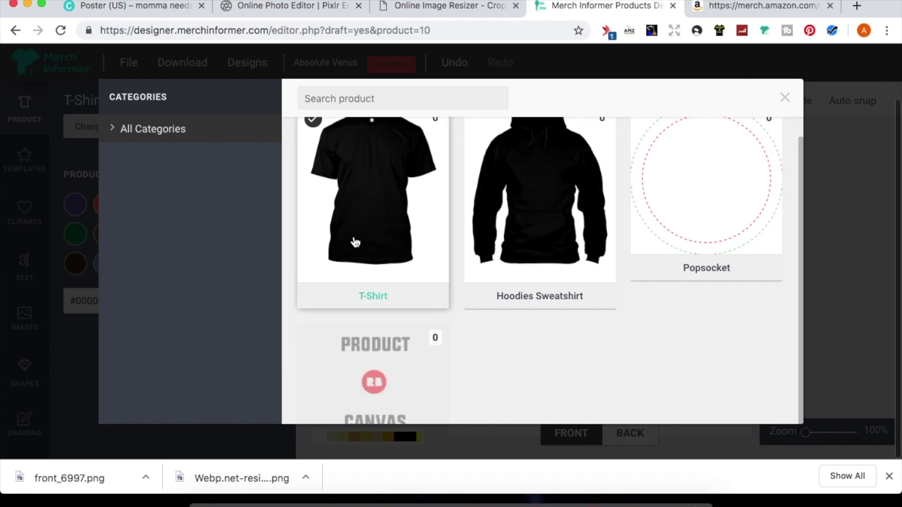
{"action": "scroll", "coordinate": [353, 241], "scroll_direction": "up", "scroll_amount": 1}
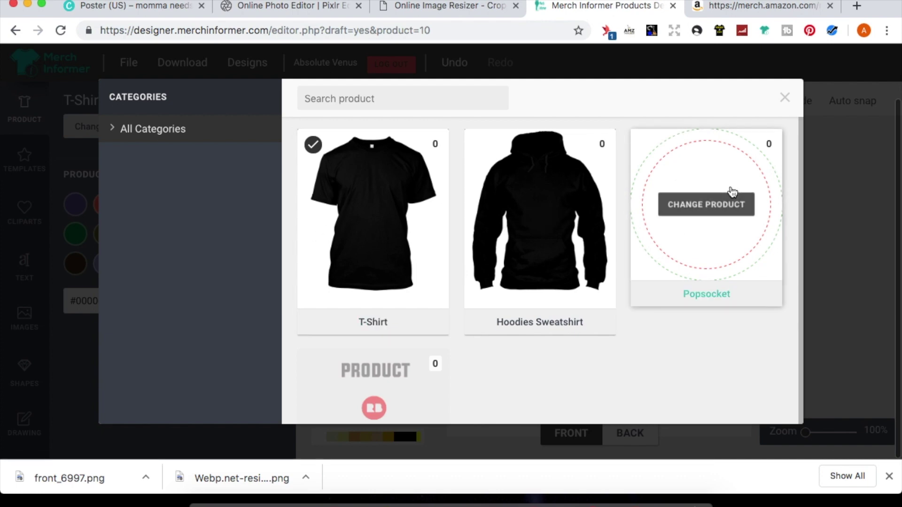
{"action": "left_click", "coordinate": [785, 97]}
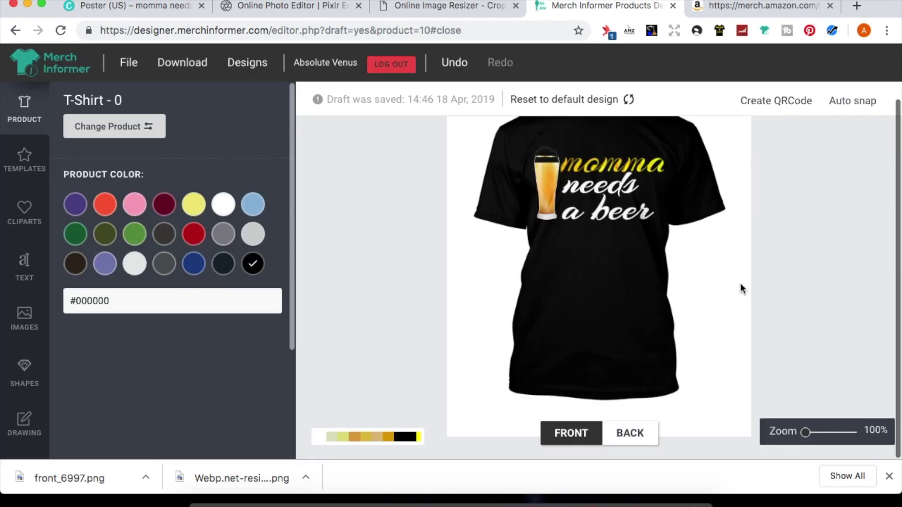
{"action": "key", "text": "ctrl+Tab"}
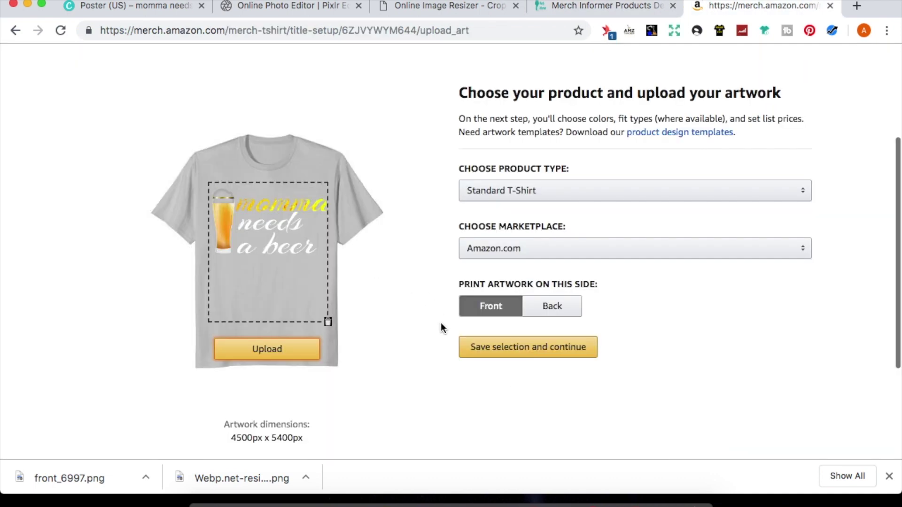